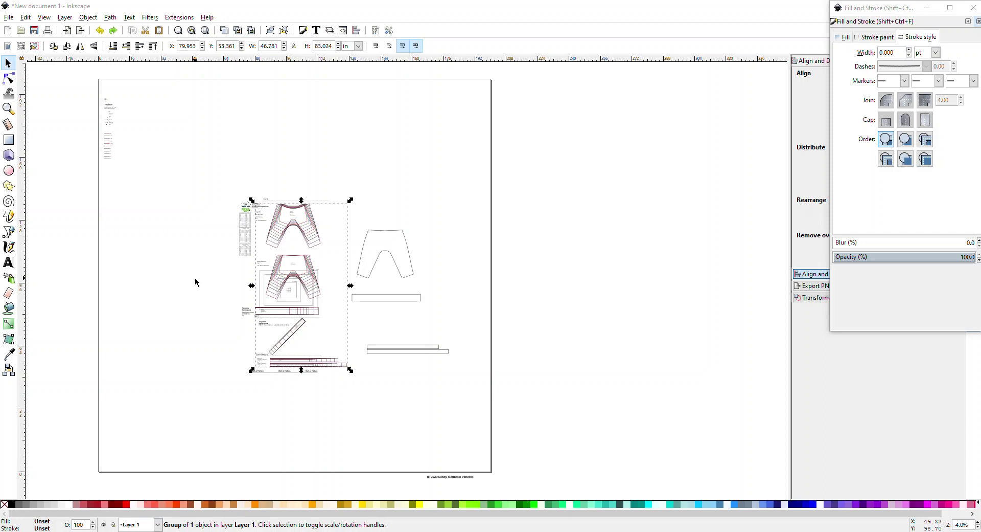
Paste a copy of the pants pattern outlines and drag it just past the page's right edge
{"action": "left_click", "coordinate": [318, 249], "text": "ctrl"}
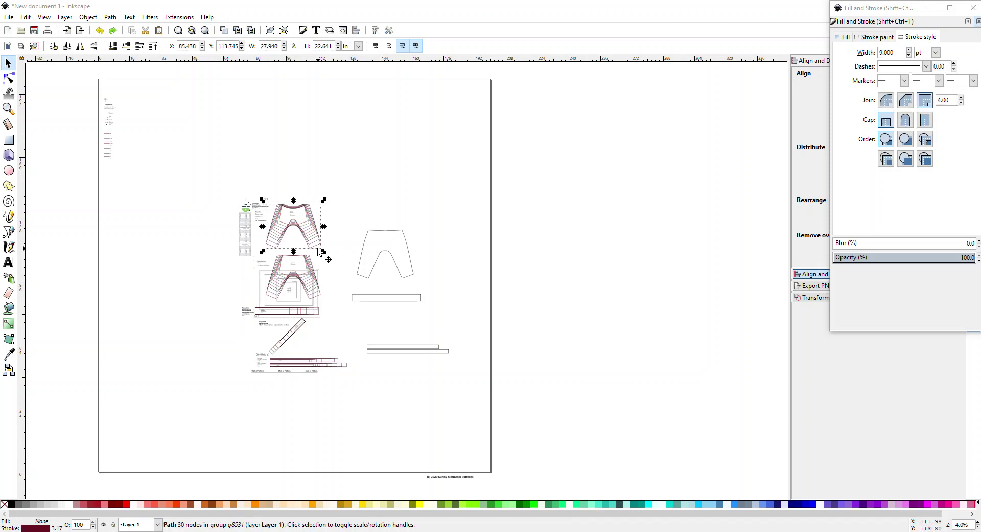
{"action": "key", "text": "Escape"}
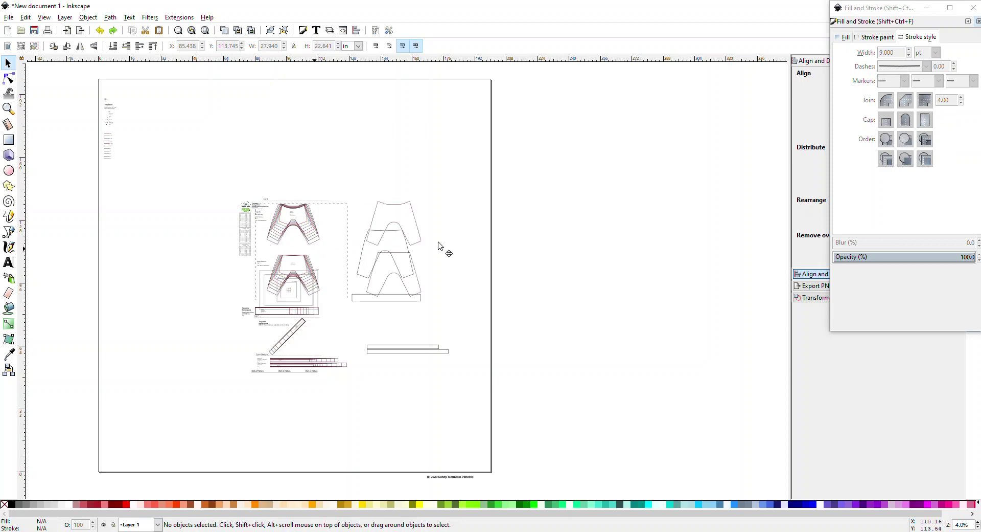
{"action": "left_click_drag", "start_coordinate": [438, 246], "coordinate": [488, 167]}
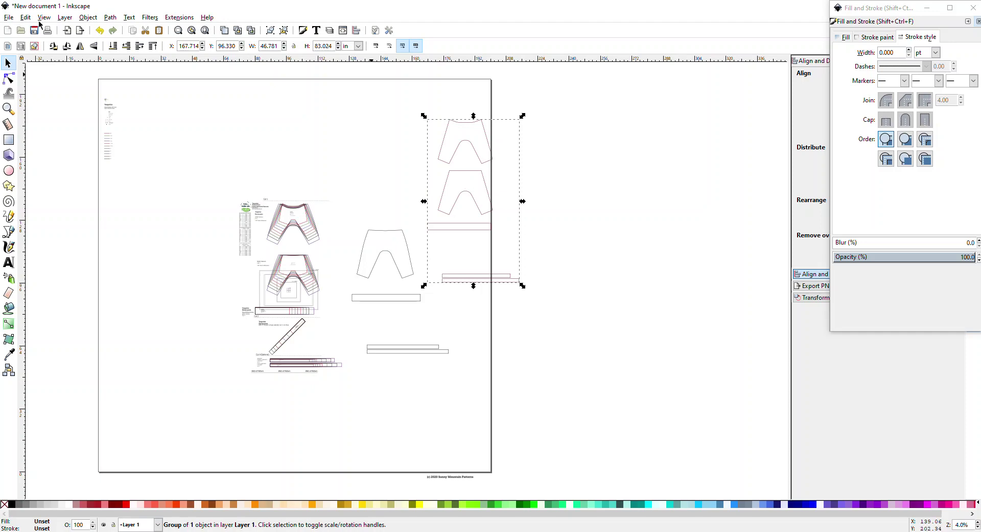
{"action": "left_click", "coordinate": [88, 17]}
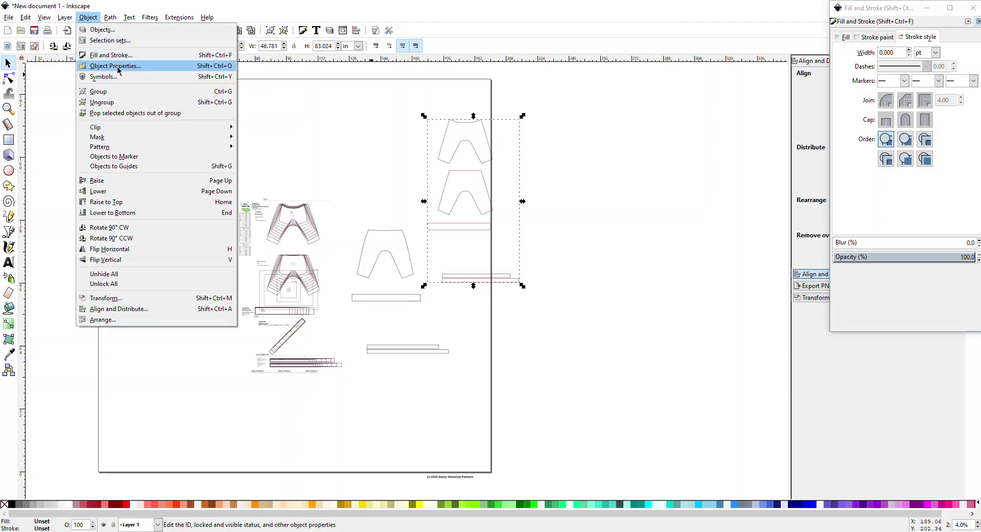
{"action": "left_click", "coordinate": [332, 124]}
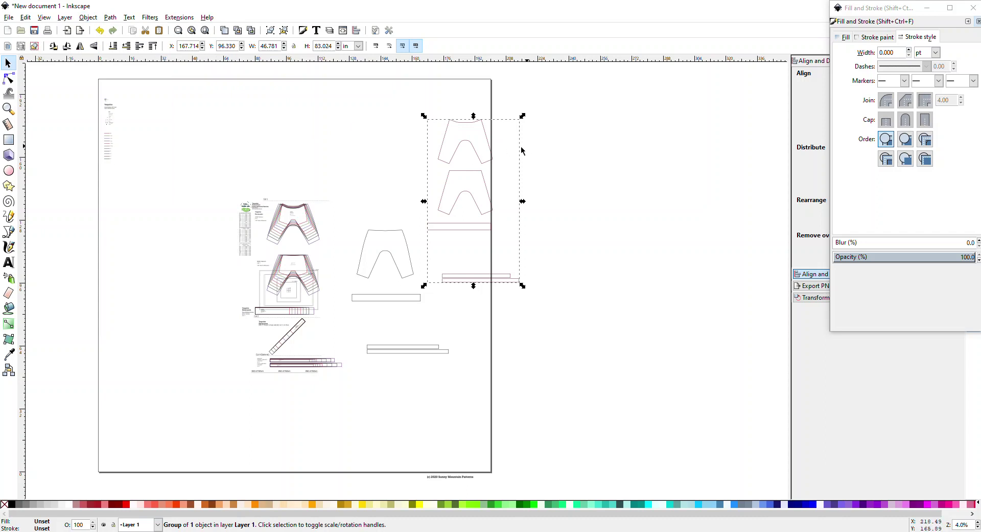
{"action": "left_click_drag", "start_coordinate": [493, 157], "coordinate": [580, 198]}
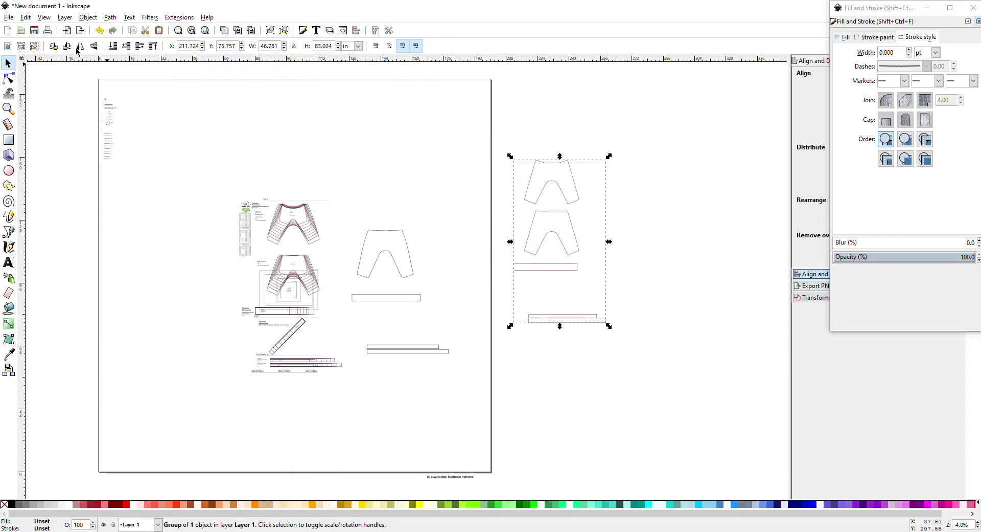
Ungroup the copied pattern group twice into five separate pieces, then select the top pants piece
{"action": "left_click", "coordinate": [88, 17]}
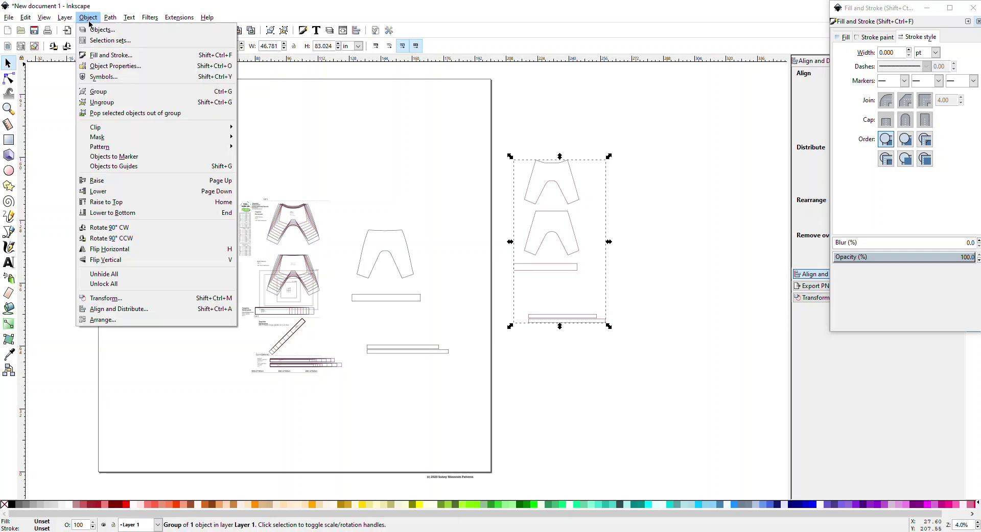
{"action": "left_click", "coordinate": [102, 101]}
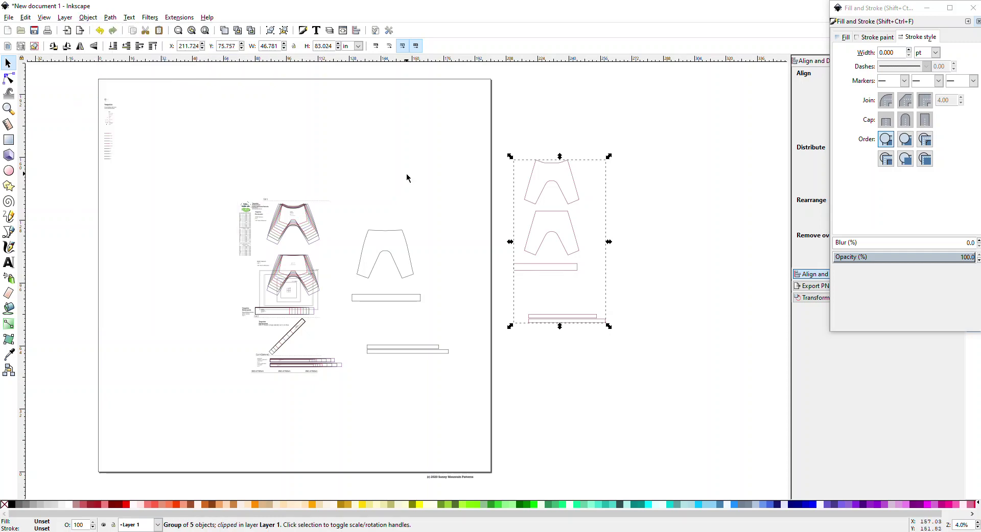
{"action": "left_click", "coordinate": [87, 18]}
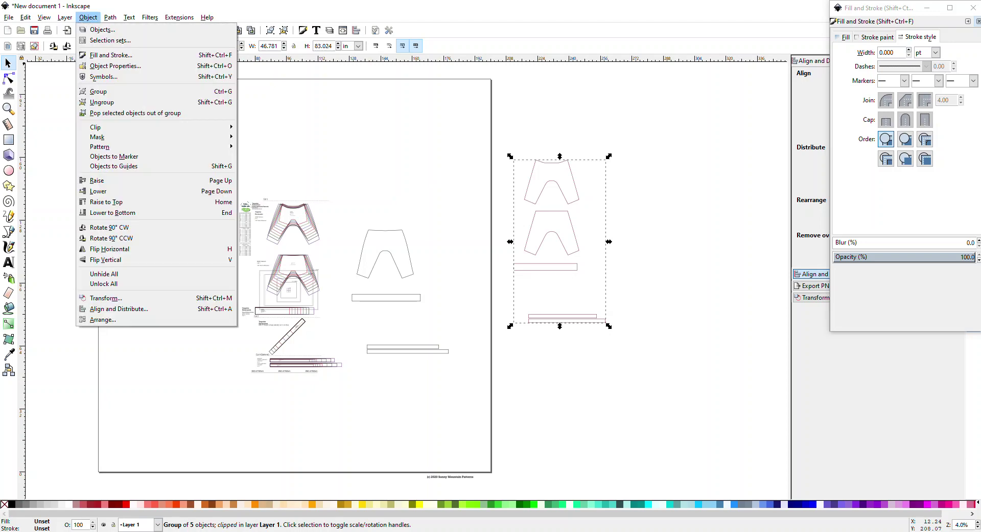
{"action": "key", "text": "Escape"}
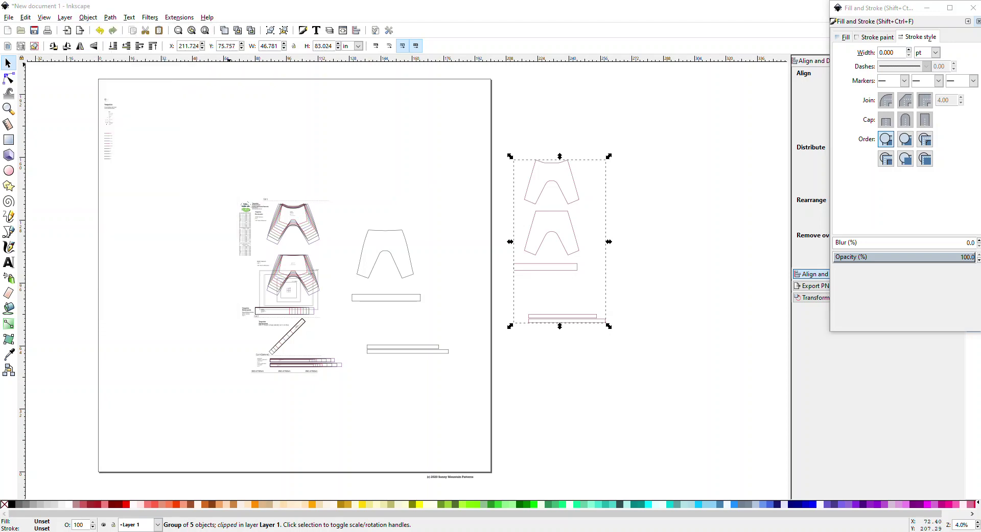
{"action": "left_click", "coordinate": [88, 18]}
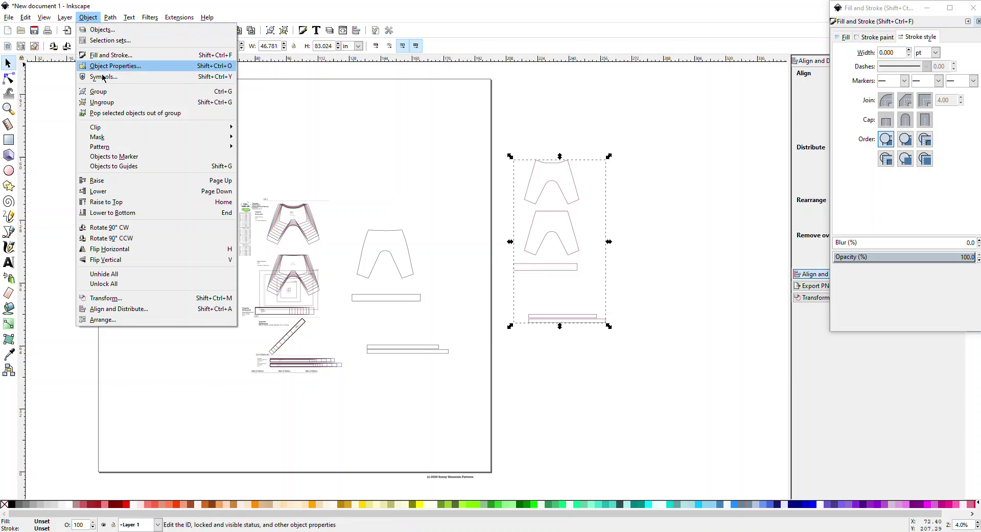
{"action": "left_click", "coordinate": [108, 103]}
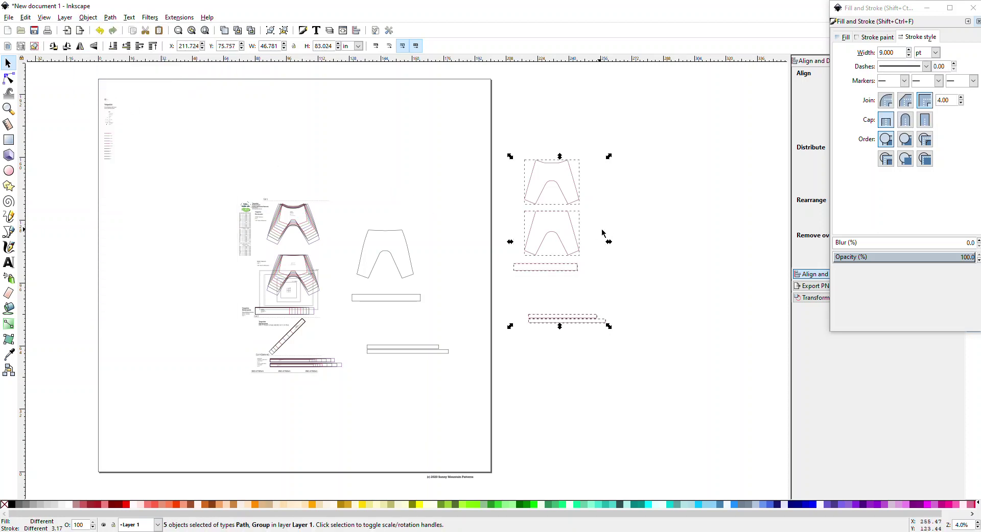
{"action": "left_click", "coordinate": [632, 223]}
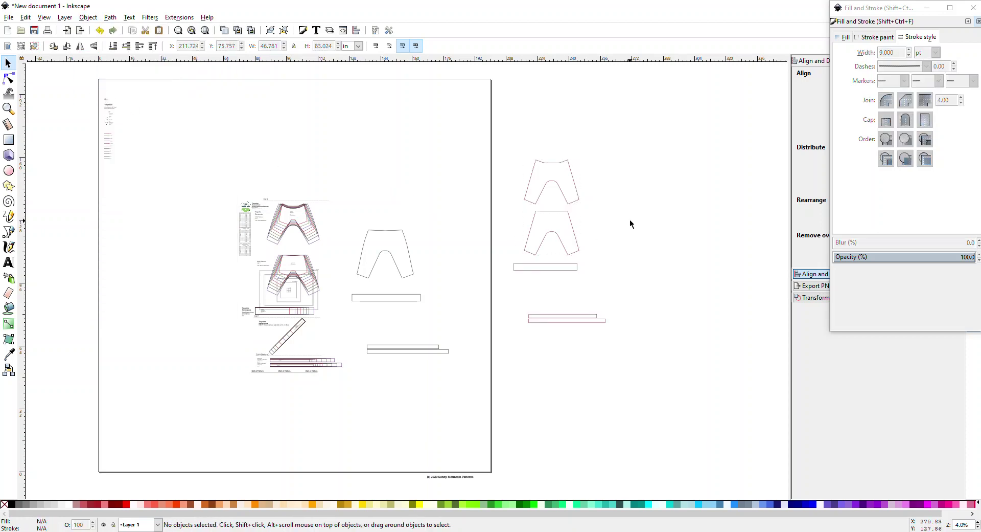
{"action": "left_click", "coordinate": [576, 196]}
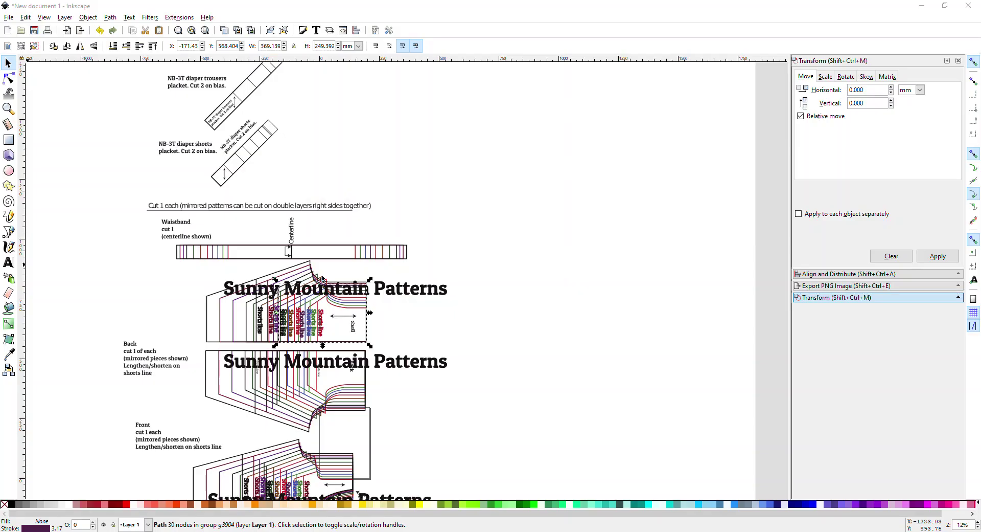
Move the black outline group right of the coloured shorts patterns, ending at X 793.494, Y -512.25 mm
{"action": "left_click", "coordinate": [208, 316]}
{"action": "left_click_drag", "start_coordinate": [208, 316], "coordinate": [492, 180]}
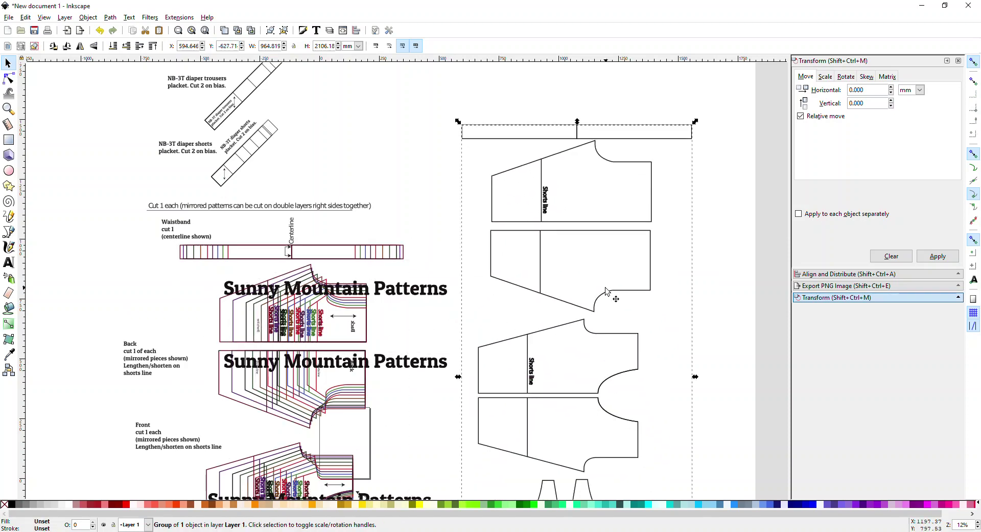
{"action": "scroll", "coordinate": [700, 378], "scroll_direction": "down", "scroll_amount": 3, "text": "ctrl"}
{"action": "scroll", "coordinate": [714, 378], "scroll_direction": "up", "scroll_amount": 3, "text": "ctrl"}
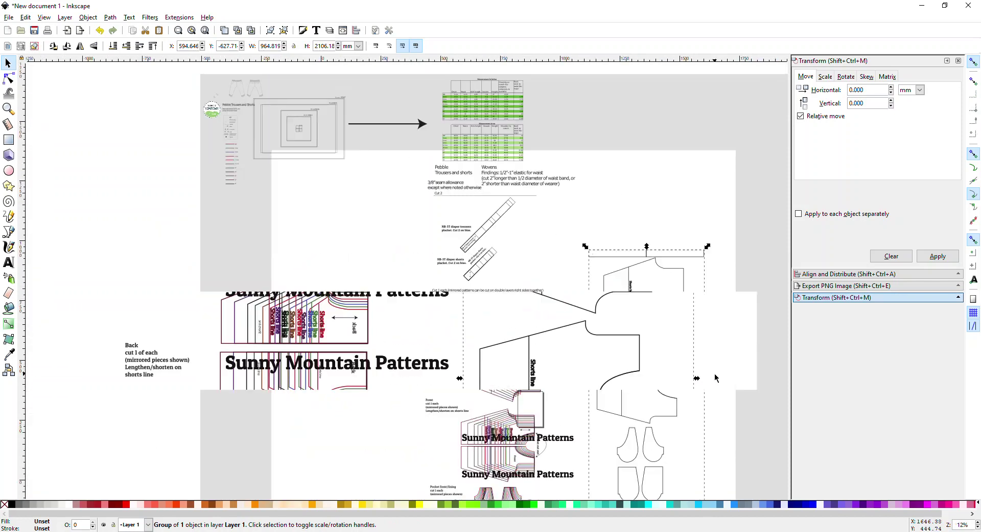
{"action": "scroll", "coordinate": [716, 377], "scroll_direction": "right", "scroll_amount": 6, "text": "shift"}
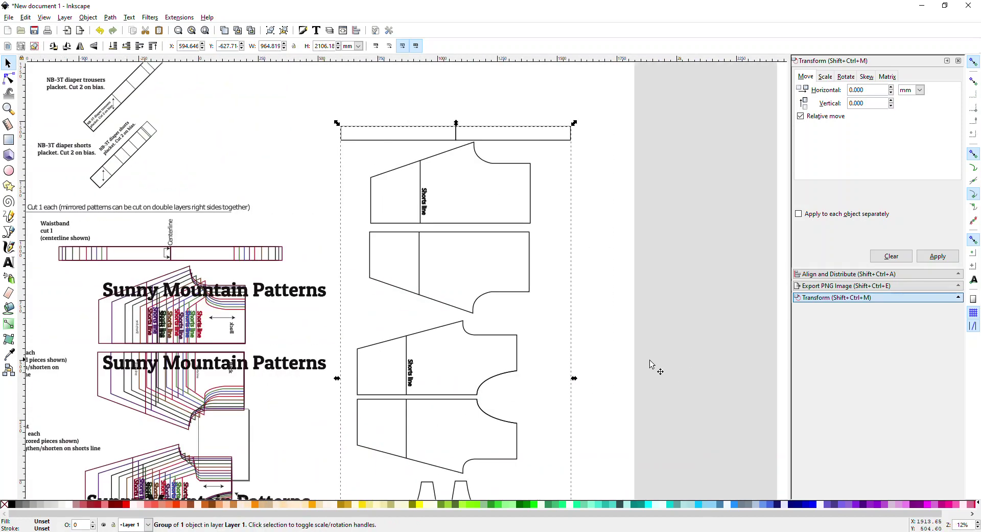
{"action": "left_click_drag", "start_coordinate": [541, 213], "coordinate": [588, 186]}
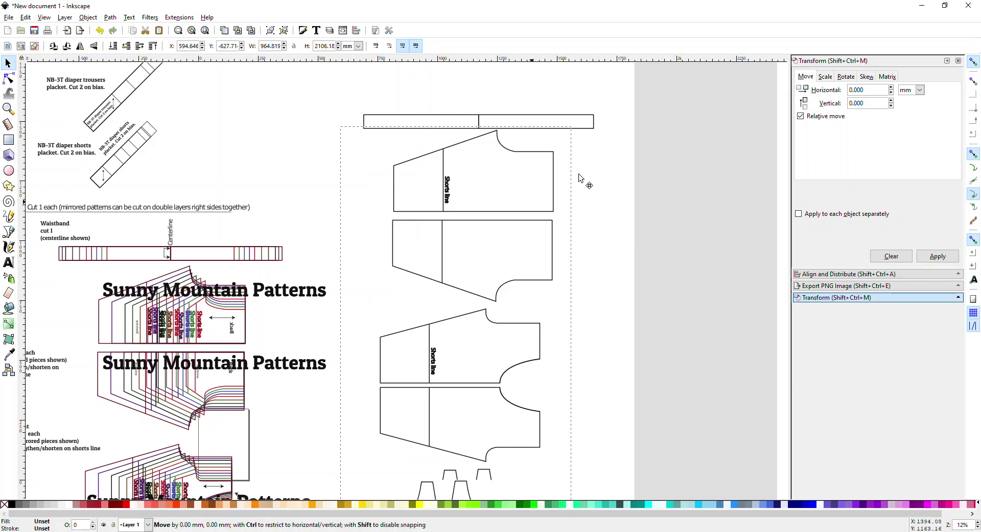
{"action": "scroll", "coordinate": [598, 327], "scroll_direction": "down", "scroll_amount": 10}
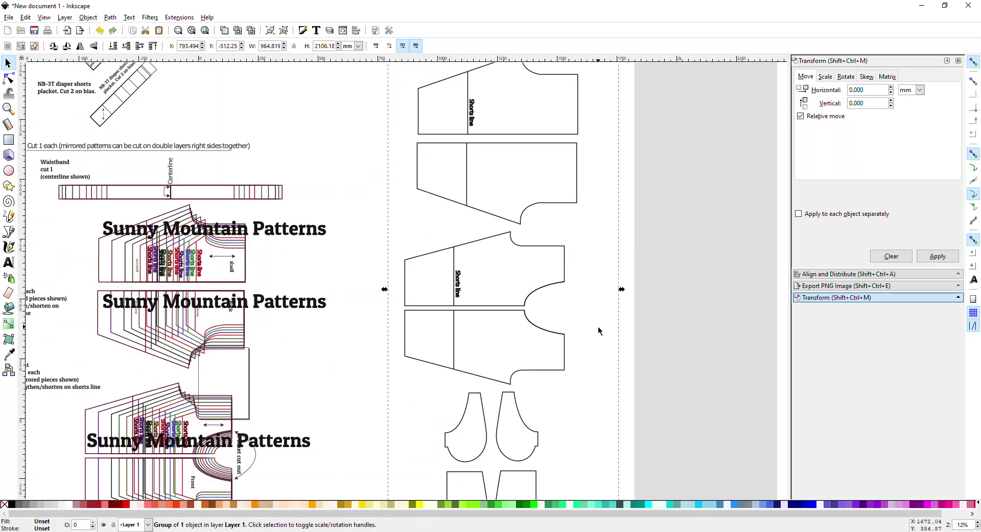
{"action": "scroll", "coordinate": [569, 333], "scroll_direction": "up", "scroll_amount": 15}
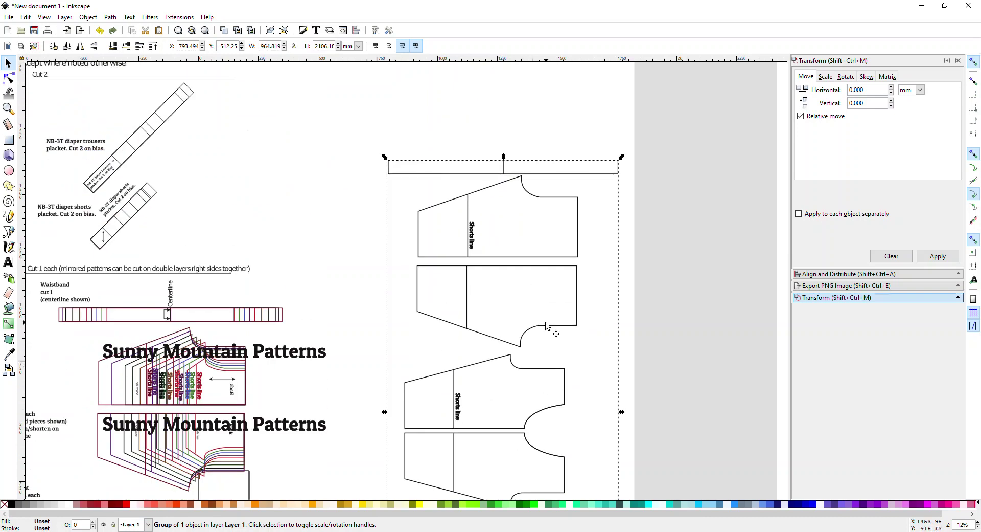
{"action": "left_click", "coordinate": [663, 315]}
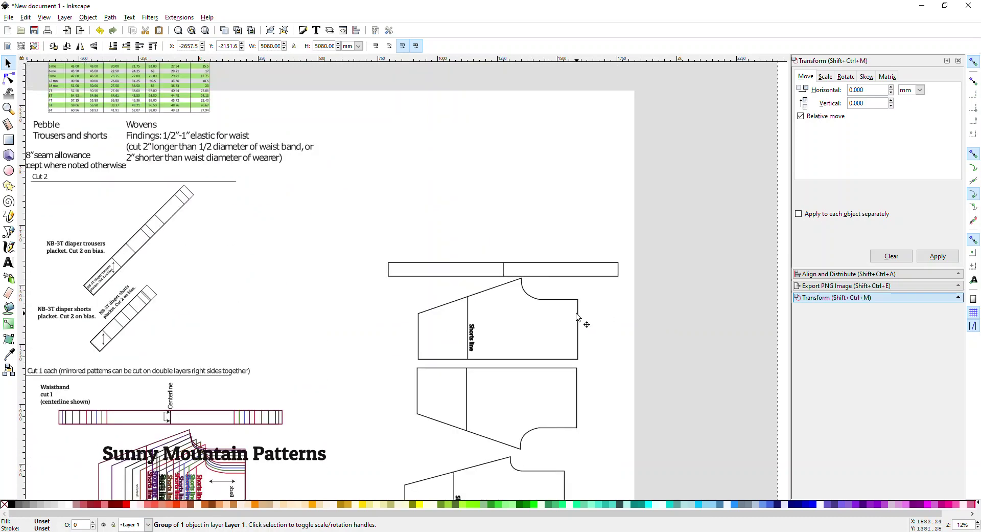
{"action": "left_click", "coordinate": [578, 317]}
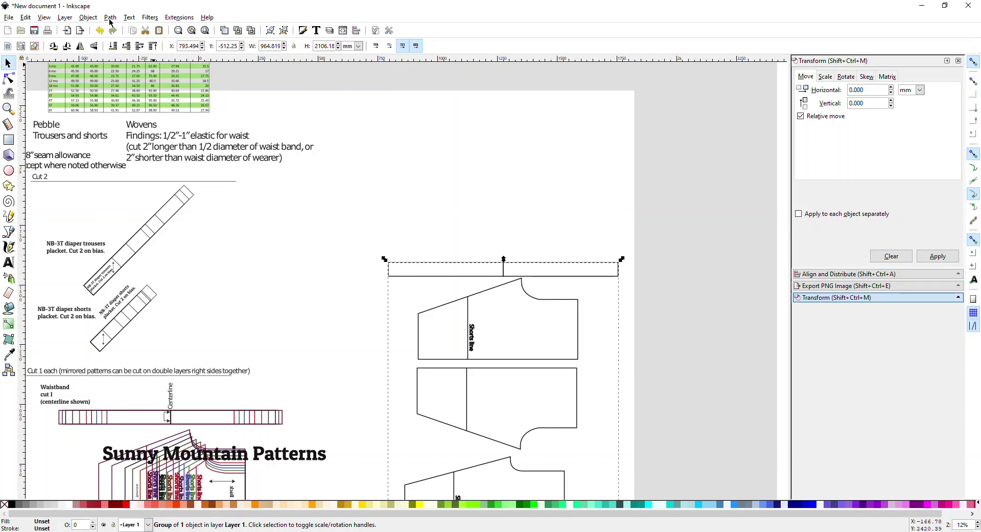
Open the Fill and Stroke dialog on its Stroke style settings
{"action": "left_click", "coordinate": [84, 19]}
{"action": "left_click", "coordinate": [145, 53]}
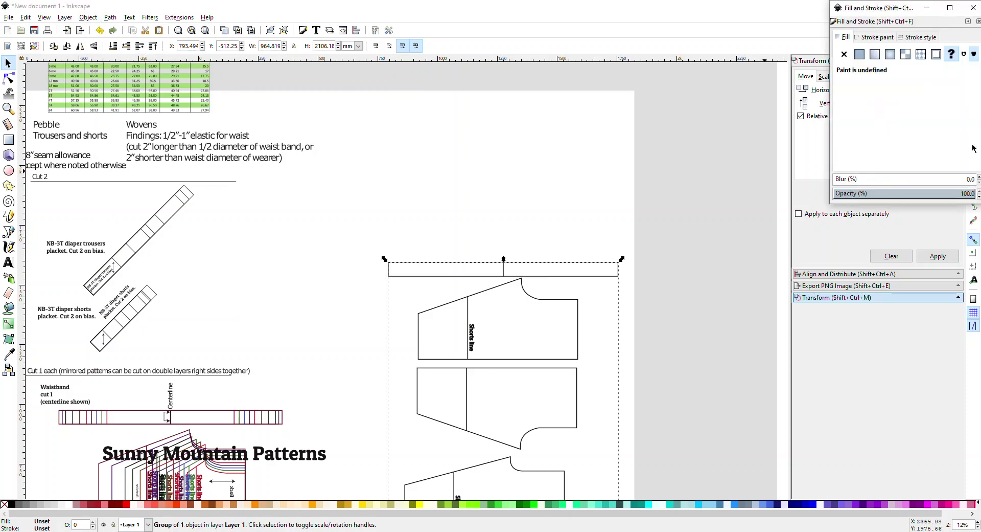
{"action": "left_click", "coordinate": [928, 38]}
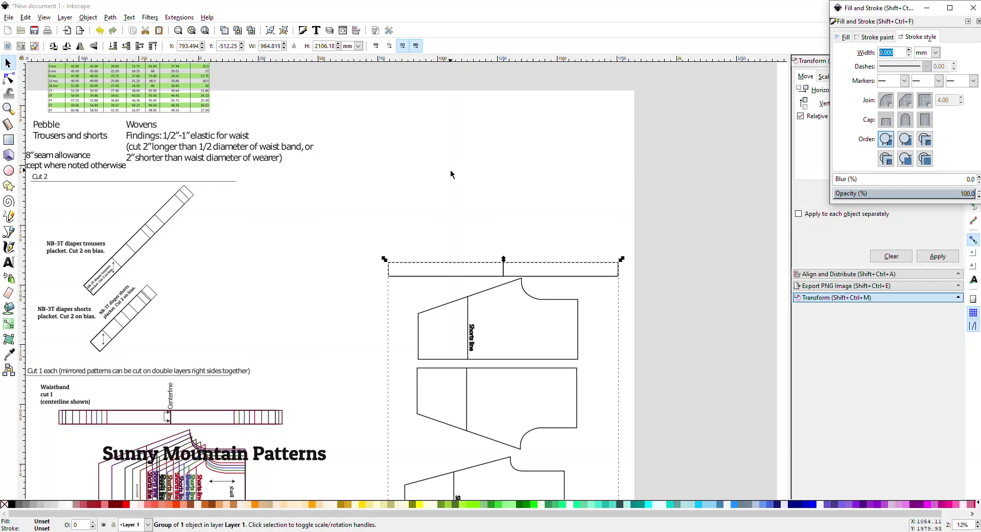
{"action": "key", "text": "Escape"}
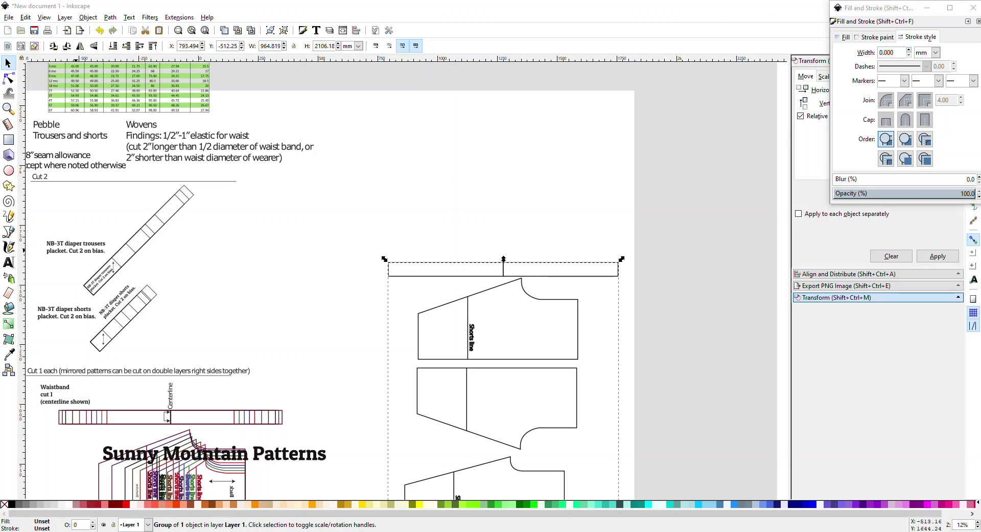
In Calculator, compute 3 ÷ 8 = 0.375 and double it to 0.75
{"action": "type", "text": "3/8"}
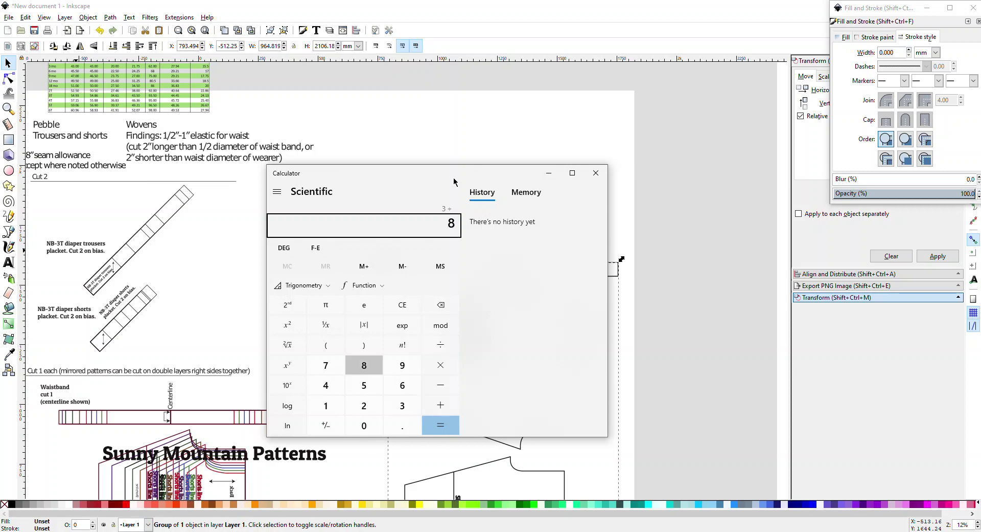
{"action": "key", "text": "Return"}
{"action": "type", "text": "*"}
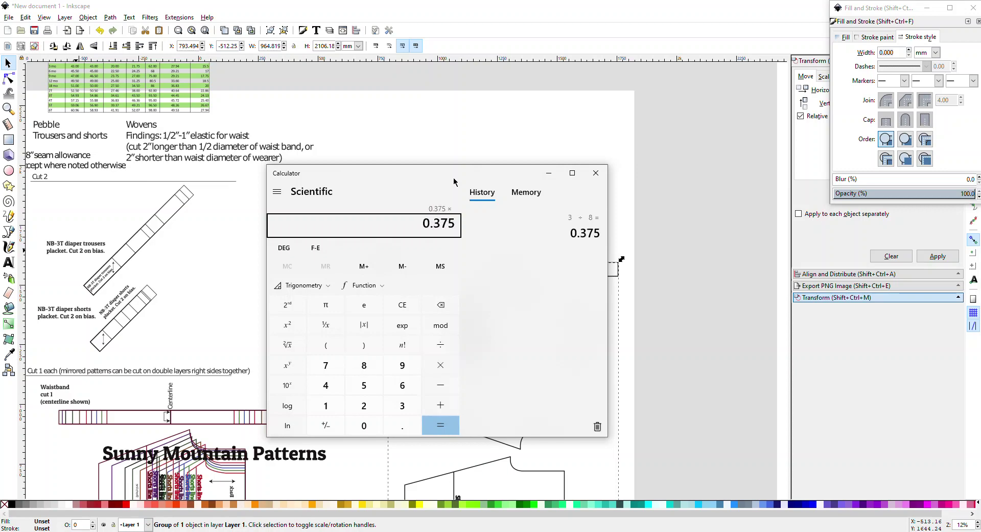
{"action": "type", "text": "2"}
{"action": "key", "text": "Return"}
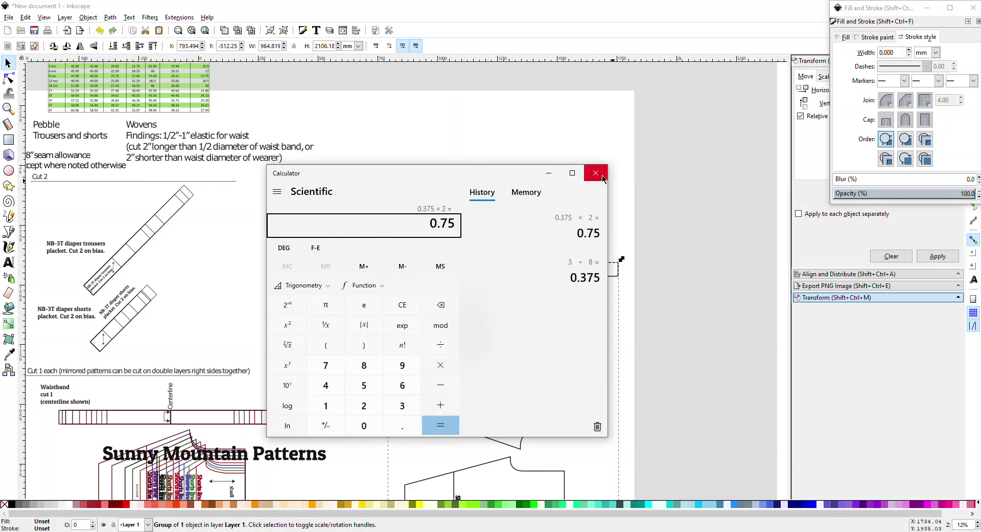
{"action": "left_click", "coordinate": [596, 172]}
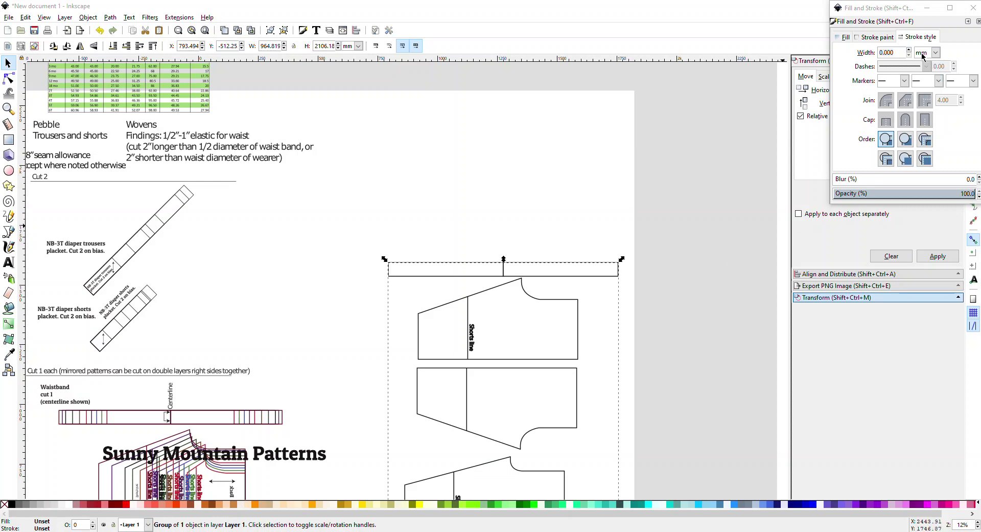
Set the stroke width of the copied pattern pieces to 0.75 in
{"action": "left_click", "coordinate": [896, 51]}
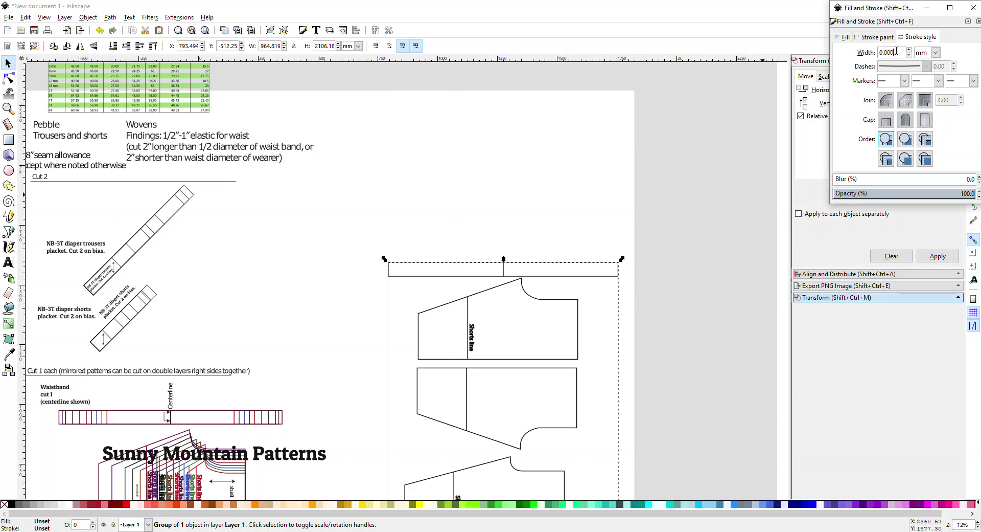
{"action": "double_click", "coordinate": [896, 52]}
{"action": "type", "text": ".75"}
{"action": "left_click", "coordinate": [936, 53]}
{"action": "left_click", "coordinate": [933, 101]}
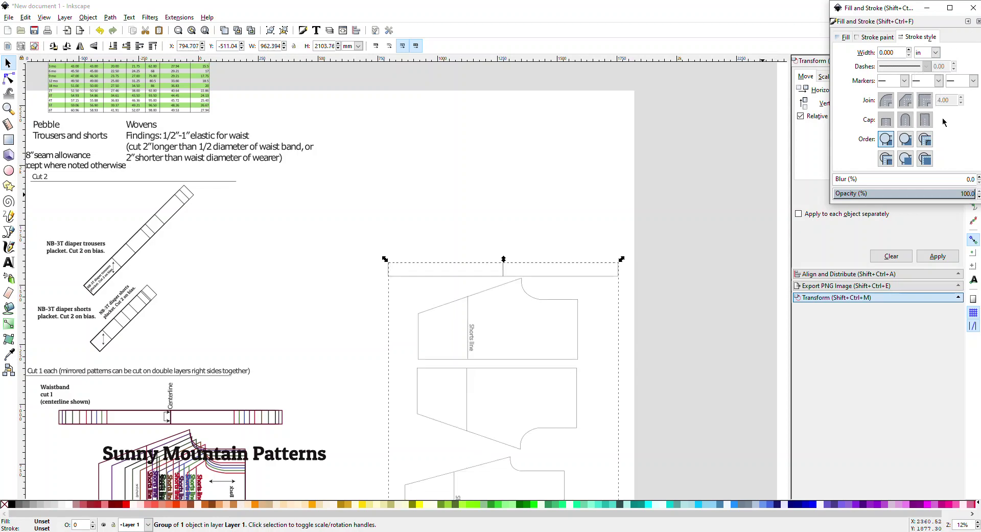
{"action": "left_click", "coordinate": [528, 194]}
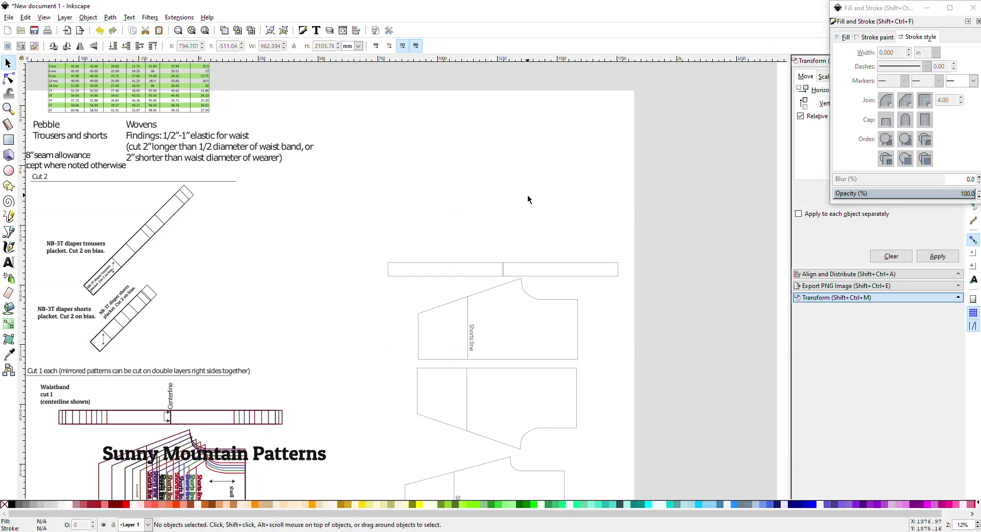
{"action": "left_click", "coordinate": [569, 278]}
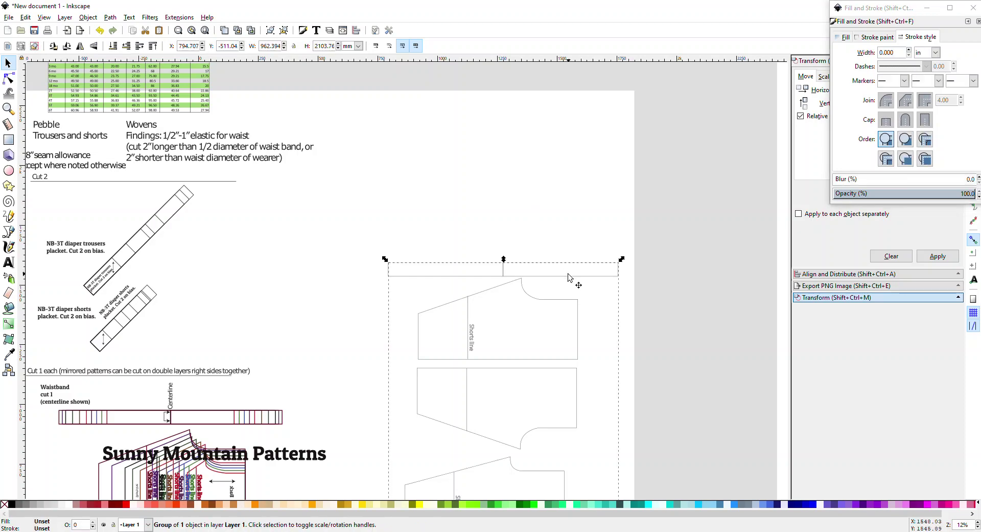
{"action": "left_click", "coordinate": [902, 53]}
{"action": "type", "text": "0.75"}
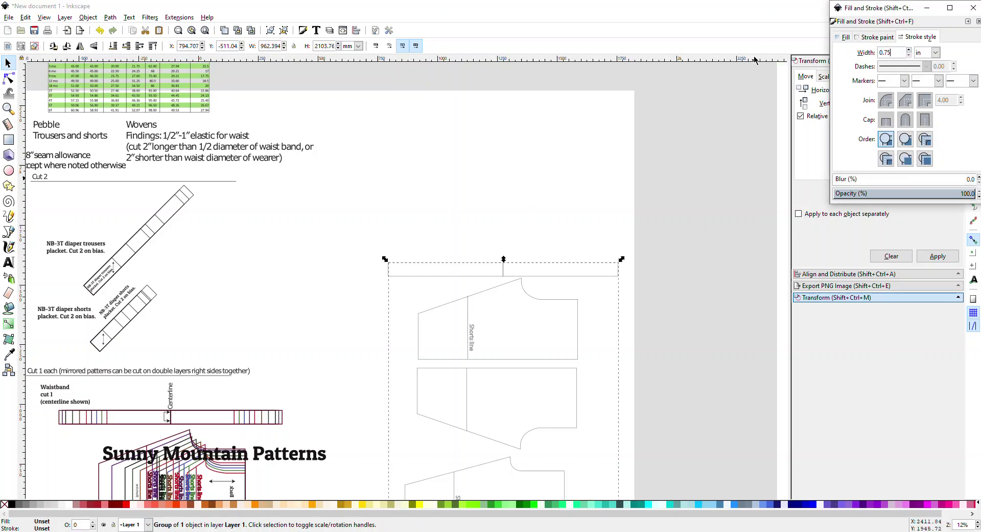
{"action": "key", "text": "Return"}
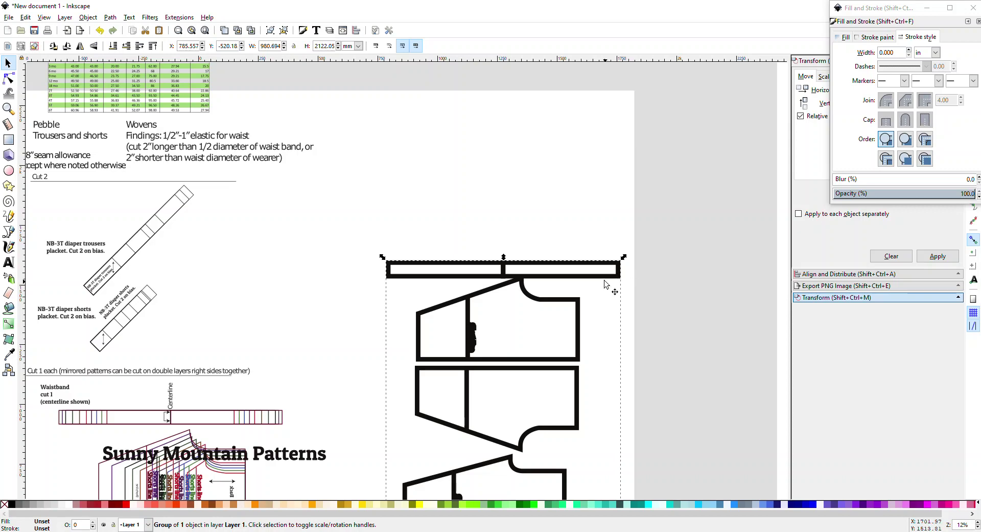
{"action": "left_click", "coordinate": [526, 320]}
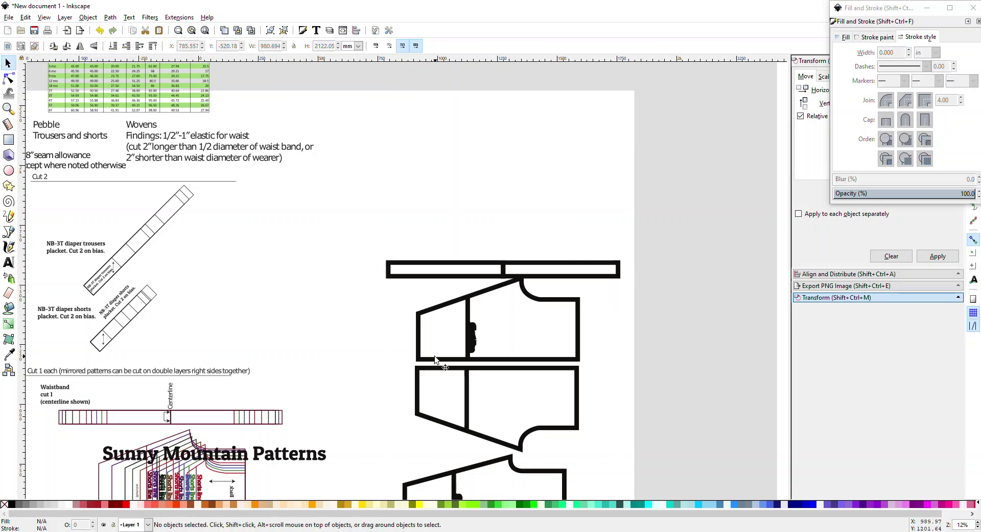
{"action": "left_click", "coordinate": [413, 341]}
{"action": "scroll", "coordinate": [531, 360], "scroll_direction": "up", "scroll_amount": 1}
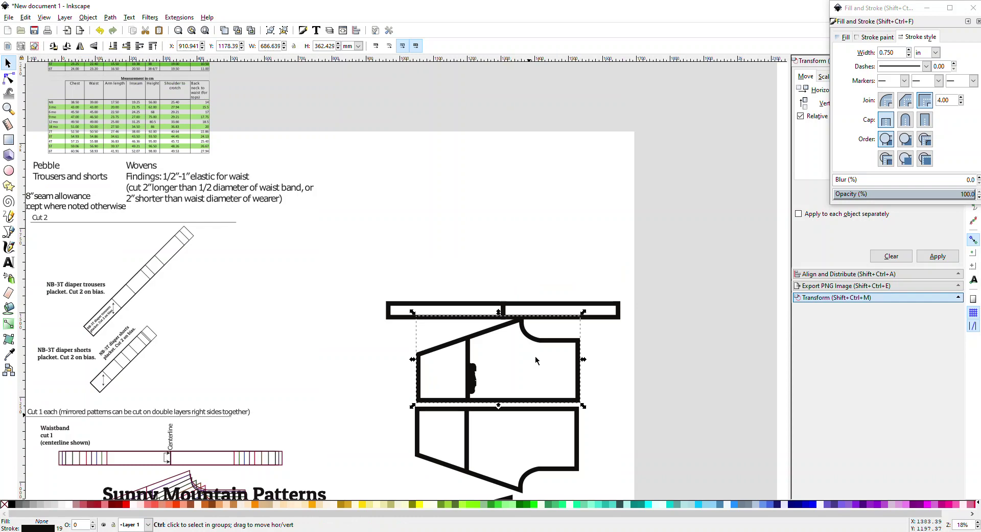
{"action": "scroll", "coordinate": [562, 373], "scroll_direction": "down", "scroll_amount": 6}
{"action": "scroll", "coordinate": [608, 276], "scroll_direction": "up", "scroll_amount": 2}
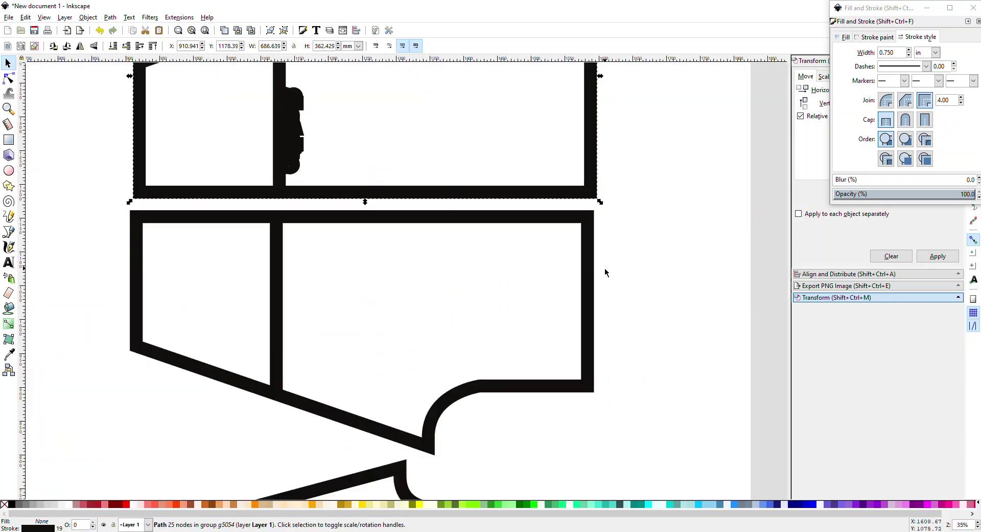
{"action": "scroll", "coordinate": [605, 272], "scroll_direction": "up", "scroll_amount": 5}
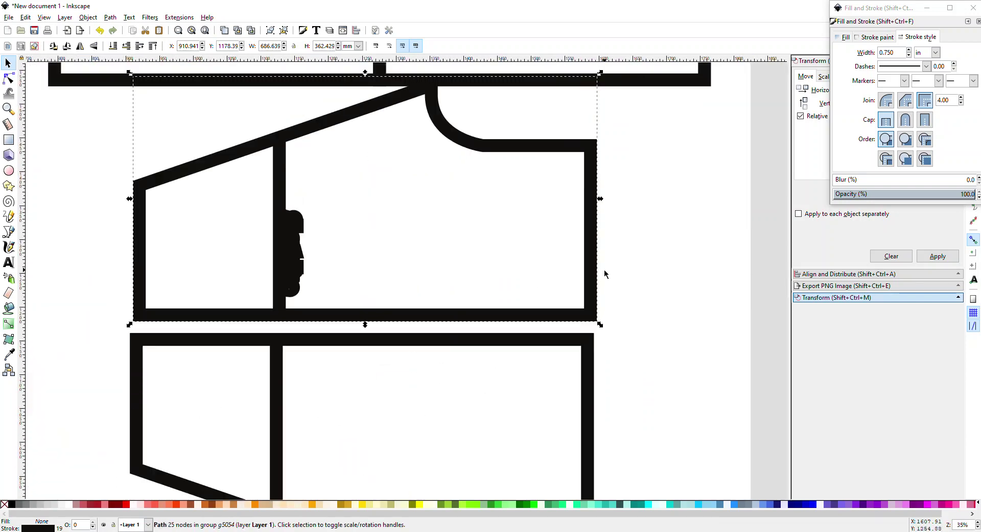
{"action": "scroll", "coordinate": [587, 261], "scroll_direction": "up", "scroll_amount": 7}
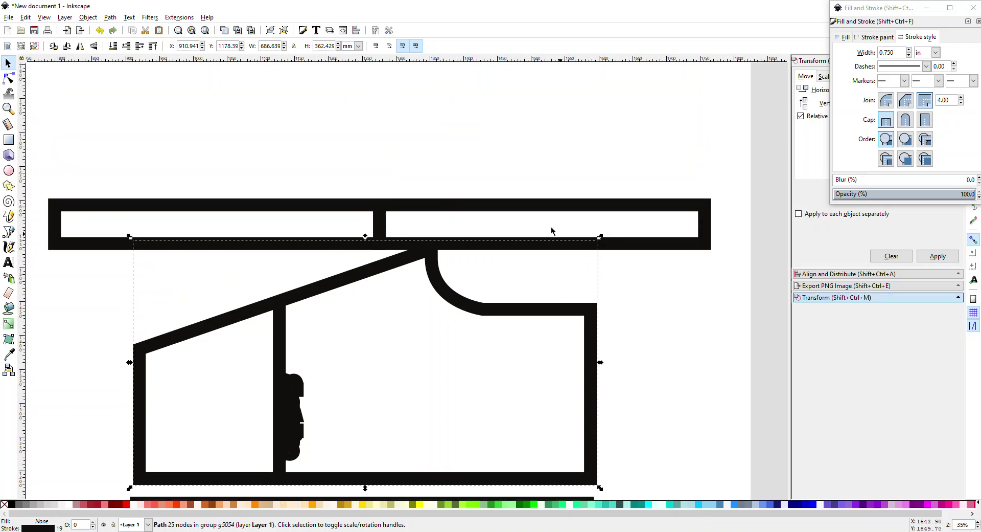
{"action": "left_click", "coordinate": [489, 154]}
{"action": "scroll", "coordinate": [496, 201], "scroll_direction": "down", "scroll_amount": 3}
{"action": "left_click", "coordinate": [493, 134]}
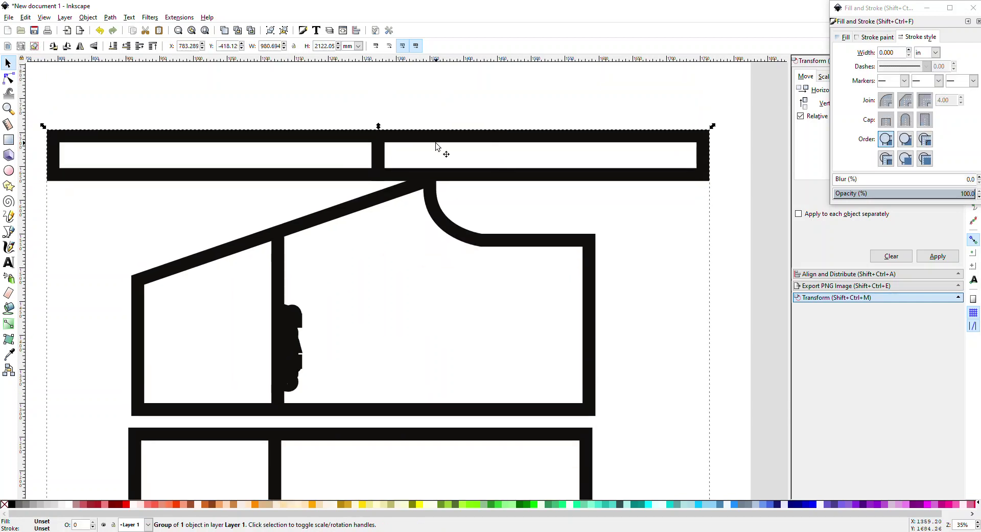
{"action": "left_click", "coordinate": [190, 222]}
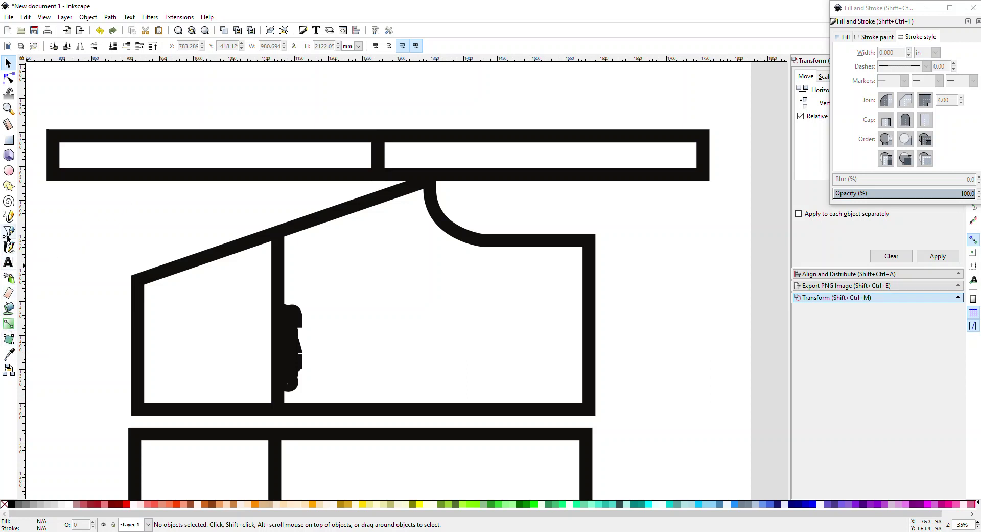
Measure the shorts piece's right side top to bottom with the Measurement tool: 230.92 mm at -90°
{"action": "left_click", "coordinate": [9, 124]}
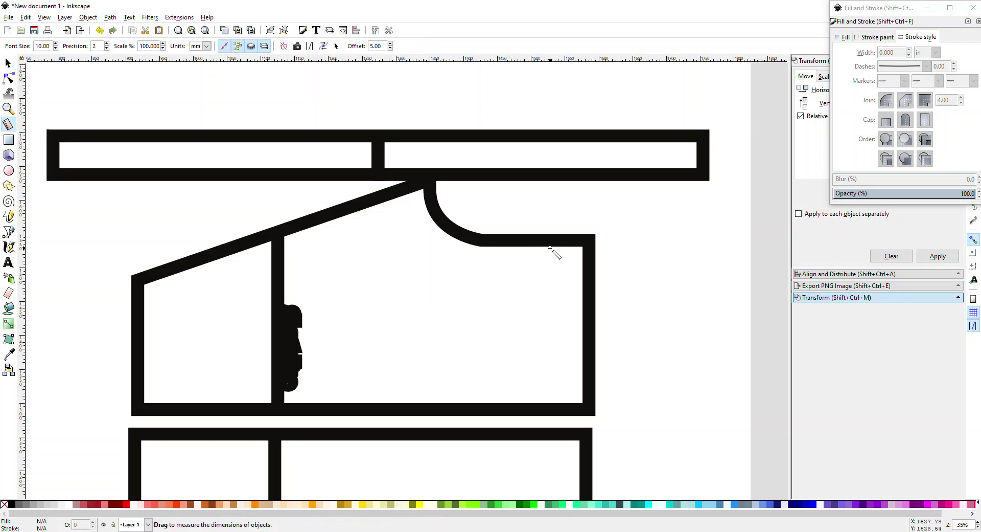
{"action": "scroll", "coordinate": [571, 315], "scroll_direction": "up", "scroll_amount": 1}
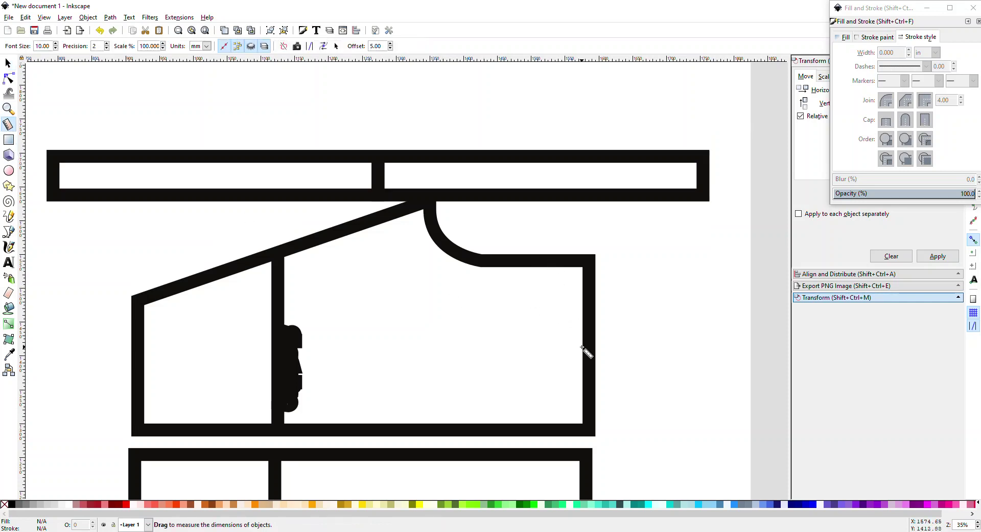
{"action": "scroll", "coordinate": [583, 348], "scroll_direction": "up", "scroll_amount": 4}
{"action": "scroll", "coordinate": [585, 344], "scroll_direction": "down", "scroll_amount": 10}
{"action": "scroll", "coordinate": [583, 333], "scroll_direction": "up", "scroll_amount": 1, "text": "ctrl"}
{"action": "scroll", "coordinate": [581, 267], "scroll_direction": "up", "scroll_amount": 3}
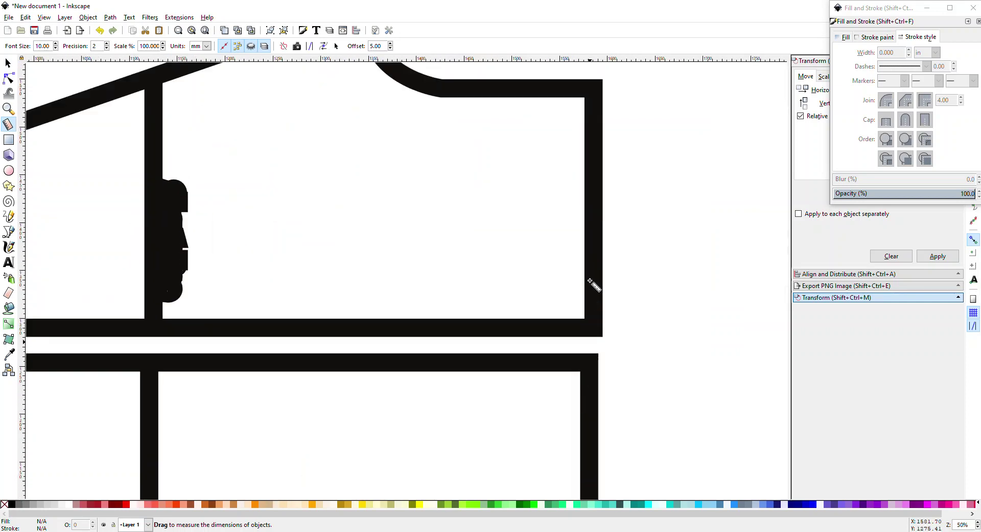
{"action": "scroll", "coordinate": [590, 280], "scroll_direction": "up", "scroll_amount": 1}
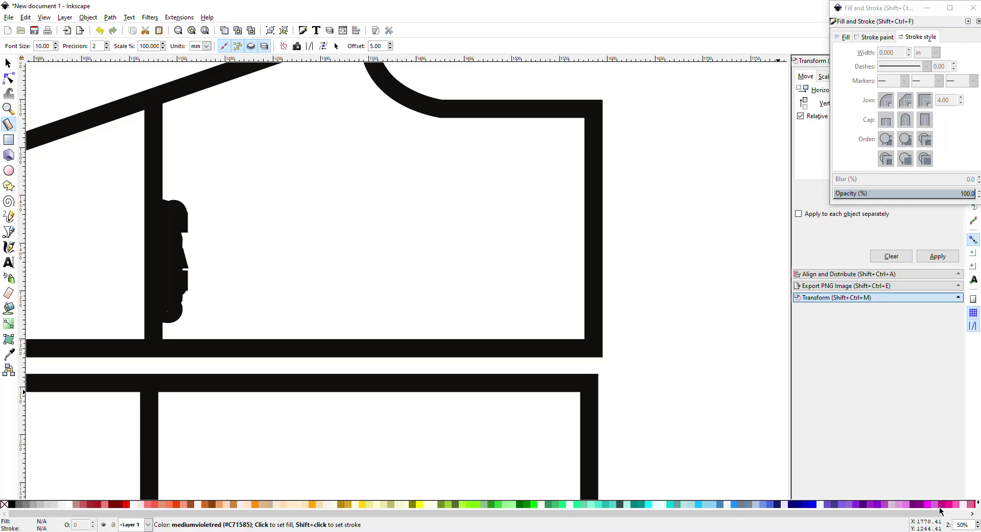
{"action": "scroll", "coordinate": [576, 302], "scroll_direction": "up", "scroll_amount": 2, "text": "ctrl"}
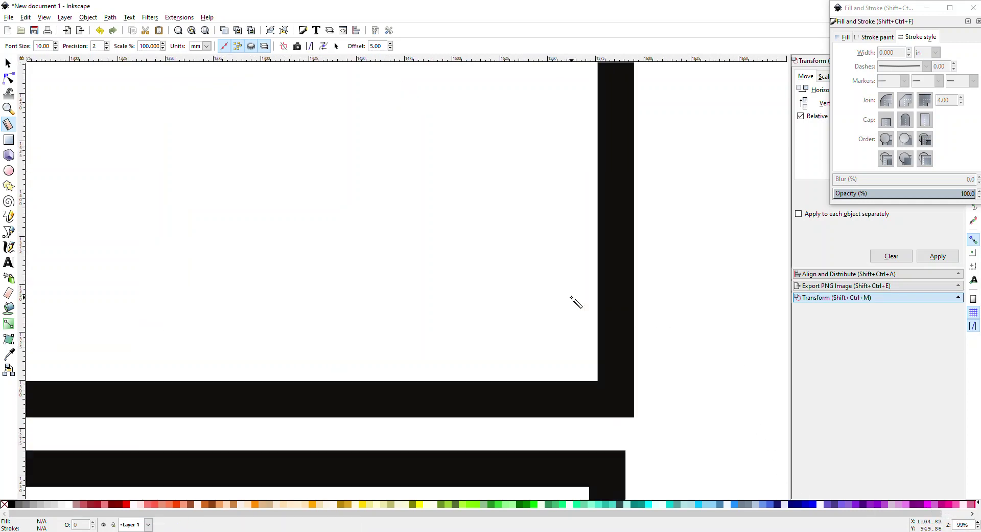
{"action": "scroll", "coordinate": [554, 297], "scroll_direction": "down", "scroll_amount": 2, "text": "ctrl"}
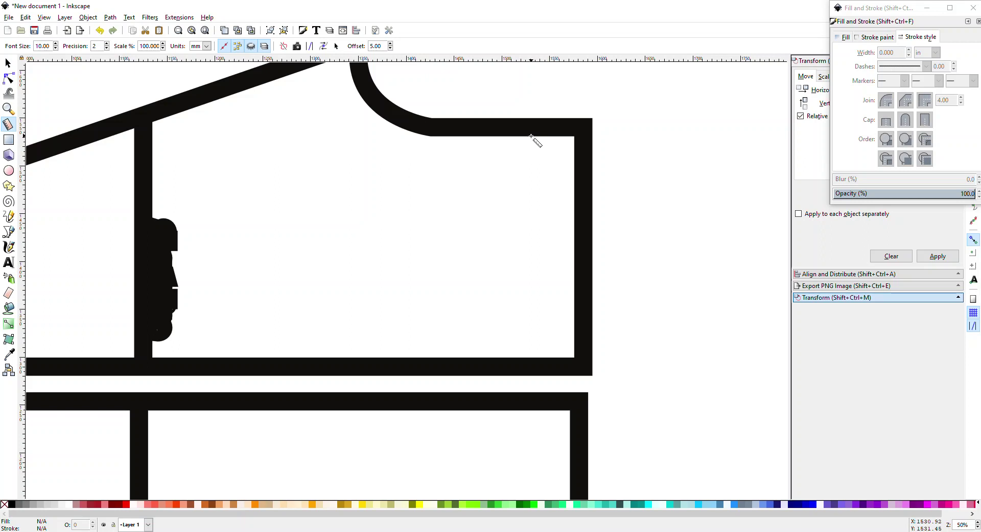
{"action": "left_click_drag", "start_coordinate": [530, 136], "coordinate": [530, 358]}
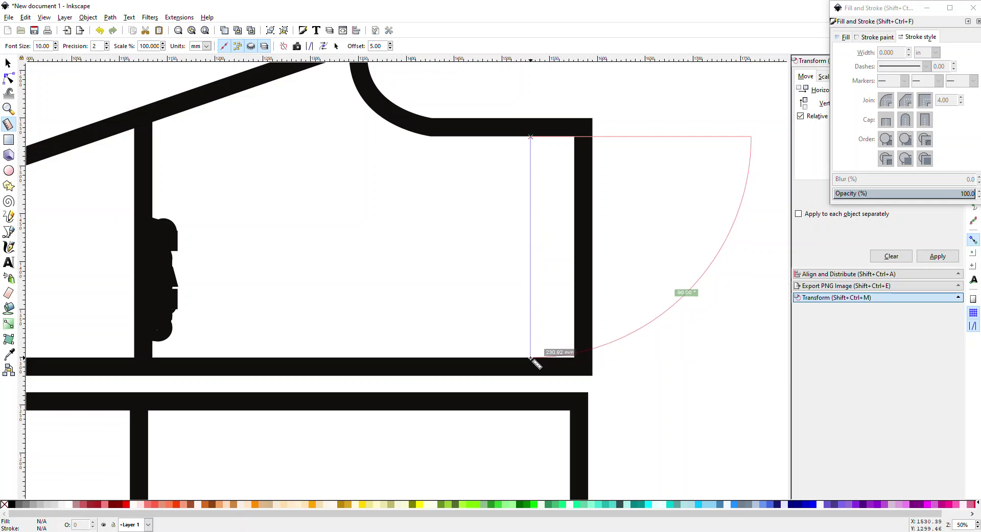
{"action": "mouse_move", "coordinate": [530, 358]}
{"action": "left_mouse_down"}
{"action": "mouse_move", "coordinate": [529, 291]}
{"action": "mouse_move", "coordinate": [547, 294]}
{"action": "mouse_move", "coordinate": [520, 354]}
{"action": "left_mouse_up"}
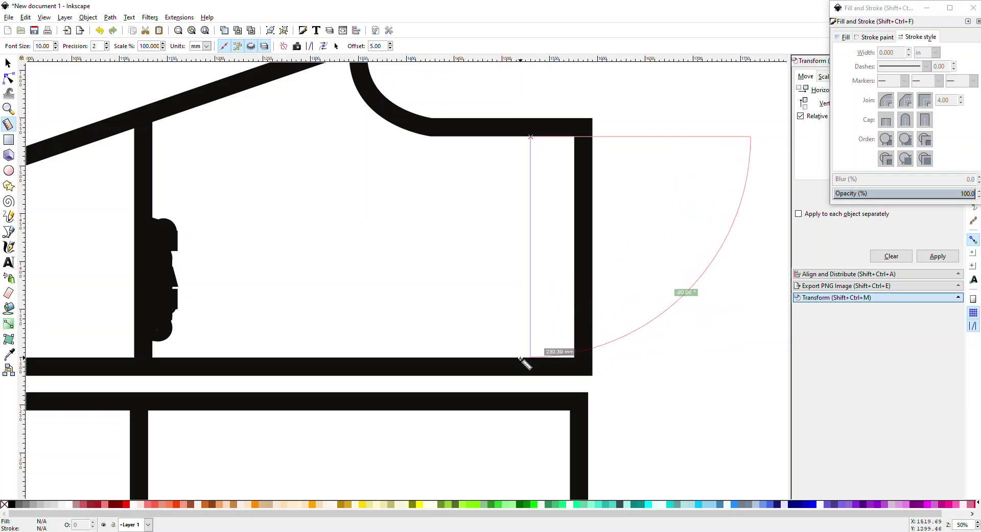
{"action": "left_click_drag", "start_coordinate": [520, 358], "coordinate": [522, 358]}
Change the document display units to inches in Document Properties
{"action": "left_click", "coordinate": [9, 17]}
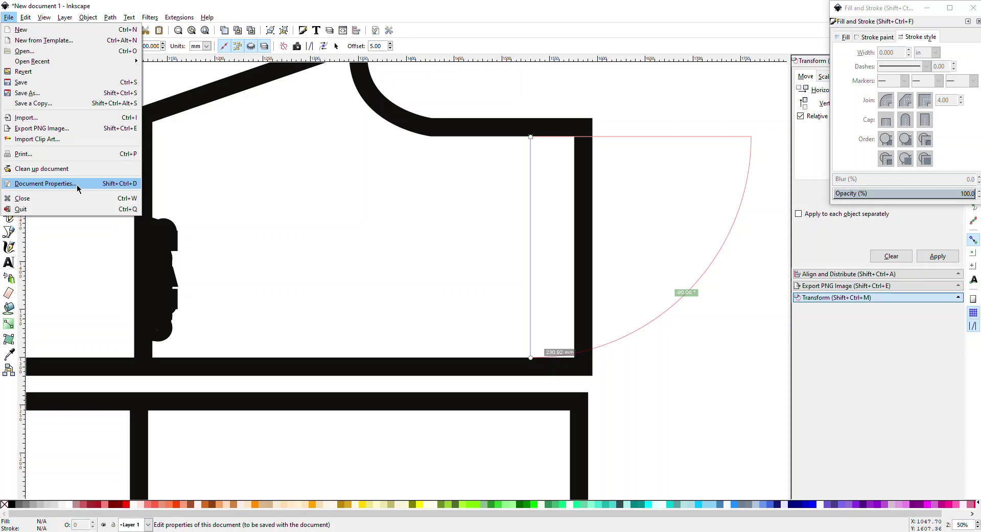
{"action": "left_click", "coordinate": [46, 183]}
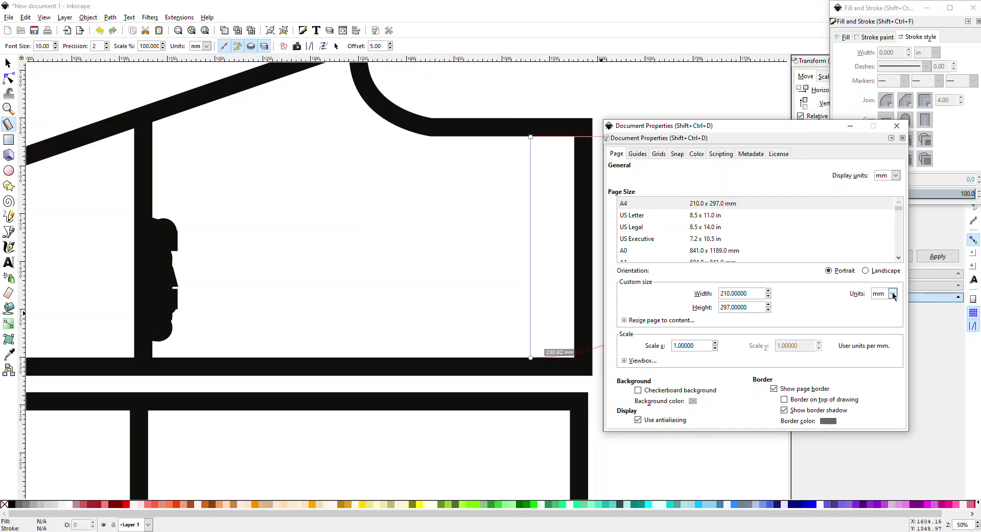
{"action": "left_click", "coordinate": [896, 175]}
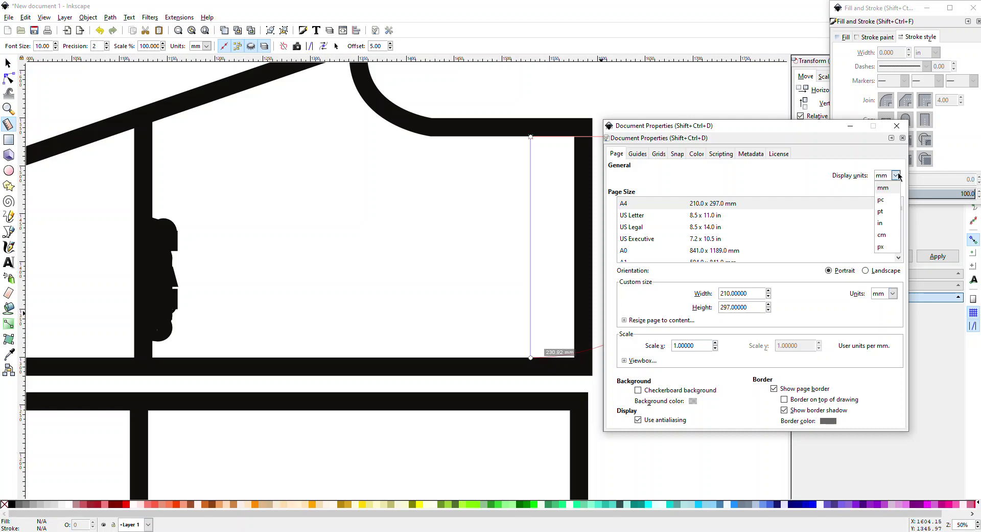
{"action": "left_click", "coordinate": [889, 223]}
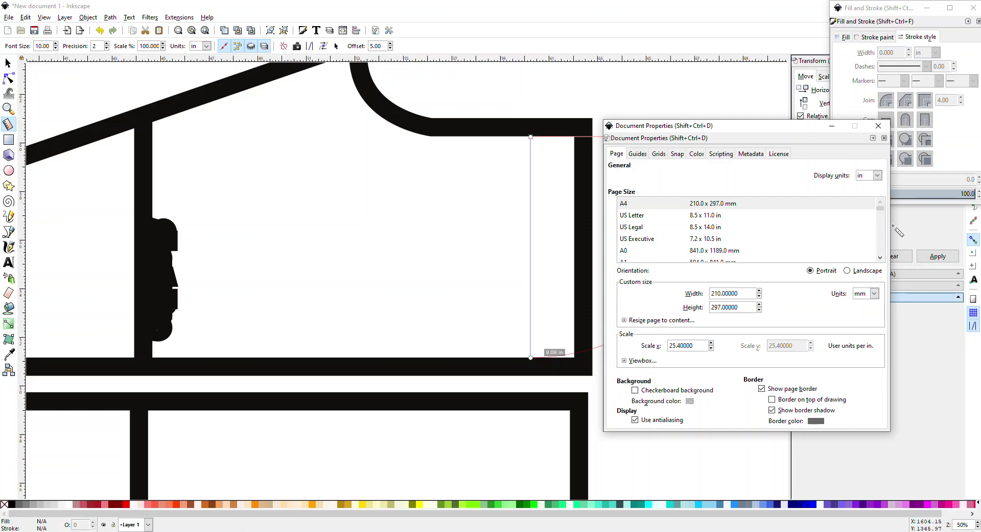
{"action": "left_click", "coordinate": [880, 127]}
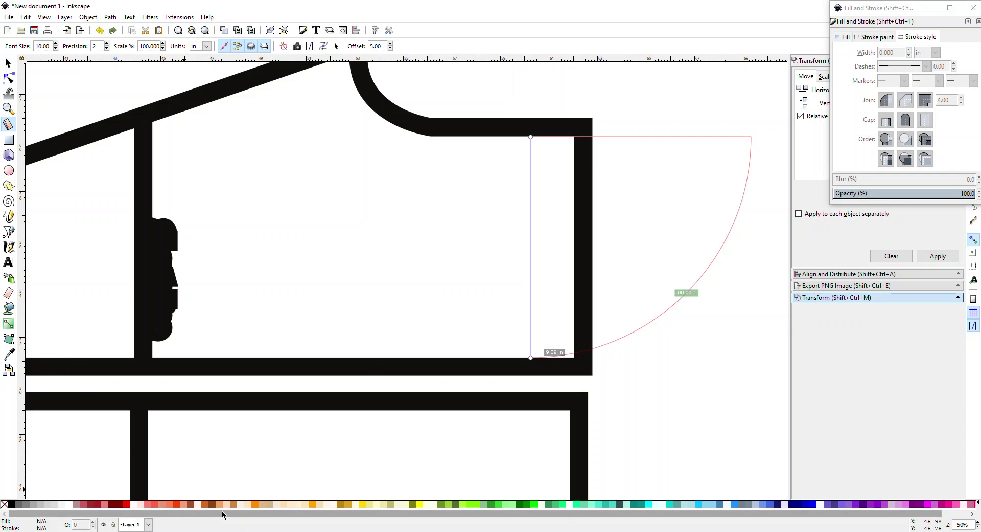
Zoom out and ungroup the shorts pattern sheet group with Shift+Ctrl+G
{"action": "scroll", "coordinate": [578, 294], "scroll_direction": "down", "scroll_amount": 10}
{"action": "scroll", "coordinate": [560, 285], "scroll_direction": "down", "scroll_amount": 6}
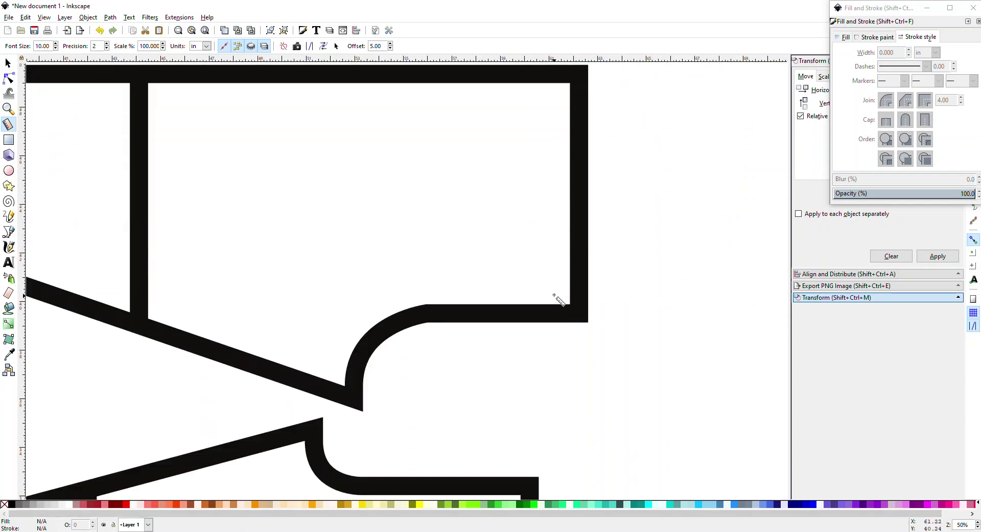
{"action": "scroll", "coordinate": [558, 297], "scroll_direction": "down", "scroll_amount": 7}
{"action": "scroll", "coordinate": [486, 341], "scroll_direction": "down", "scroll_amount": 8}
{"action": "scroll", "coordinate": [471, 350], "scroll_direction": "down", "scroll_amount": 2, "text": "ctrl"}
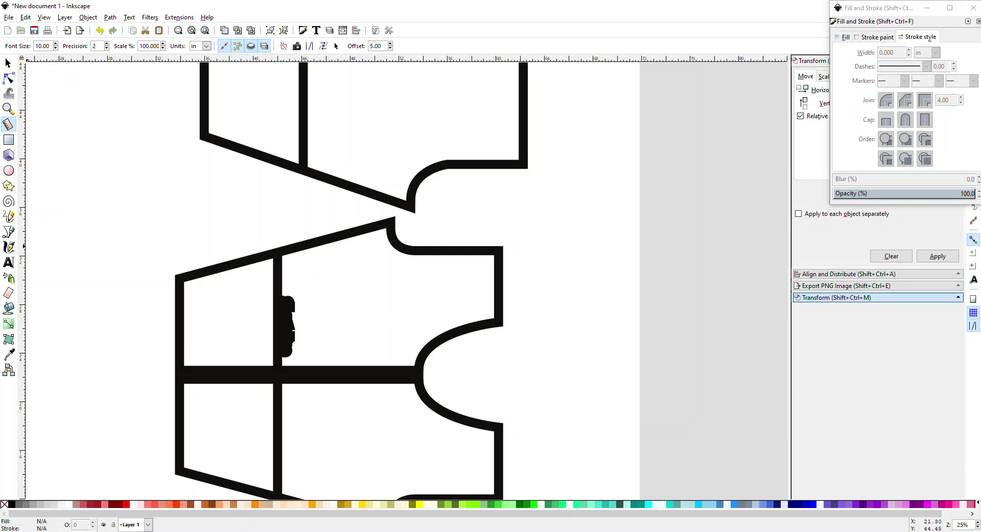
{"action": "left_click", "coordinate": [9, 62]}
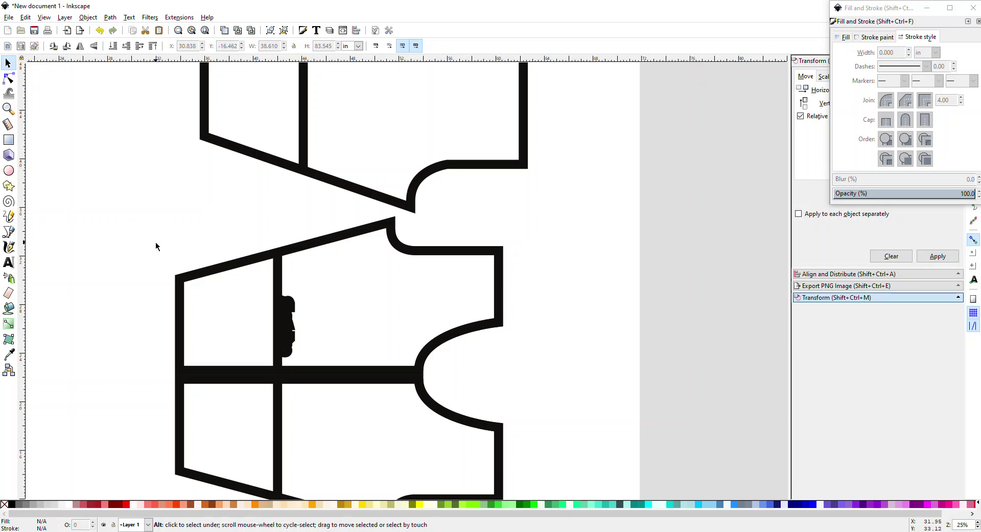
{"action": "scroll", "coordinate": [337, 343], "scroll_direction": "down", "scroll_amount": 3}
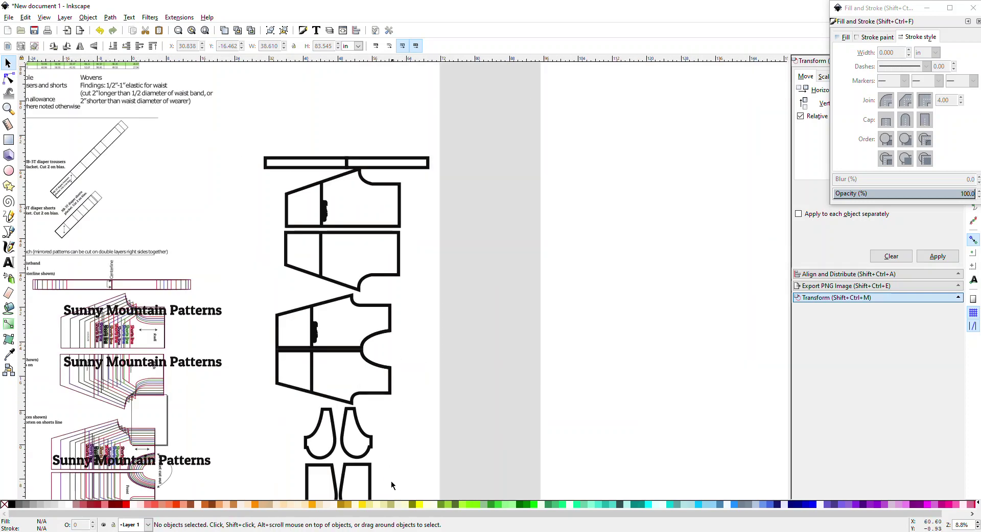
{"action": "left_click", "coordinate": [333, 423]}
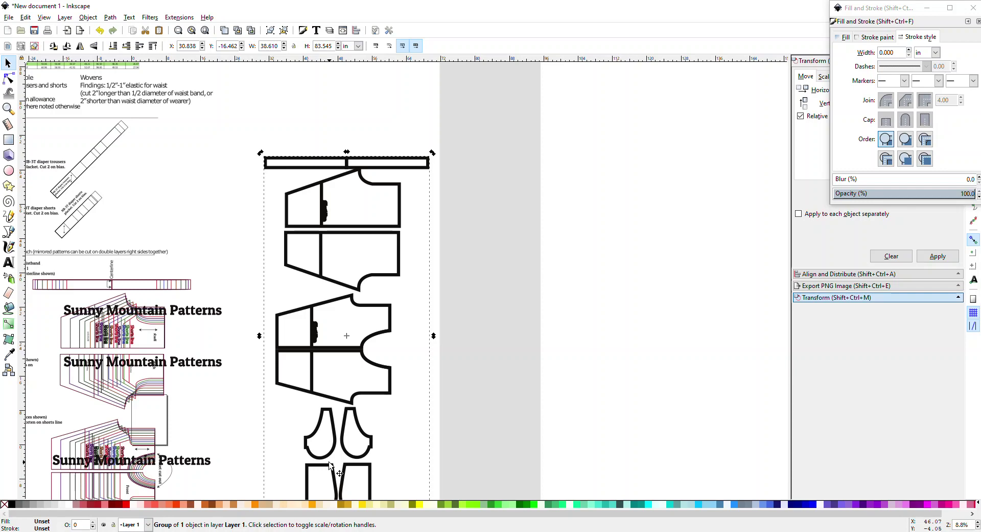
{"action": "key", "text": "ctrl+shift+g"}
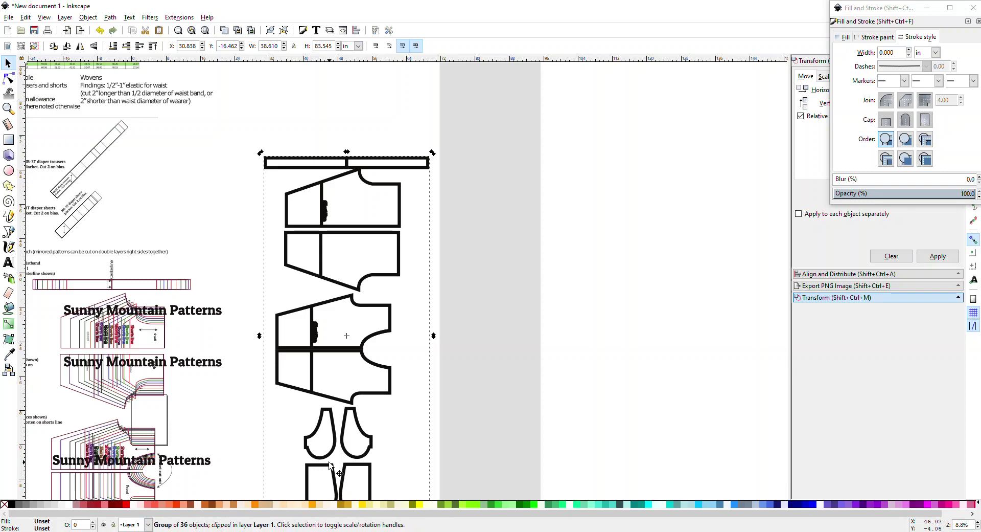
Close the stray Add Glyph Layer dialog and ungroup the pattern group a second time
{"action": "left_click", "coordinate": [473, 366]}
{"action": "left_click", "coordinate": [366, 441]}
{"action": "key", "text": "alt+shift+q"}
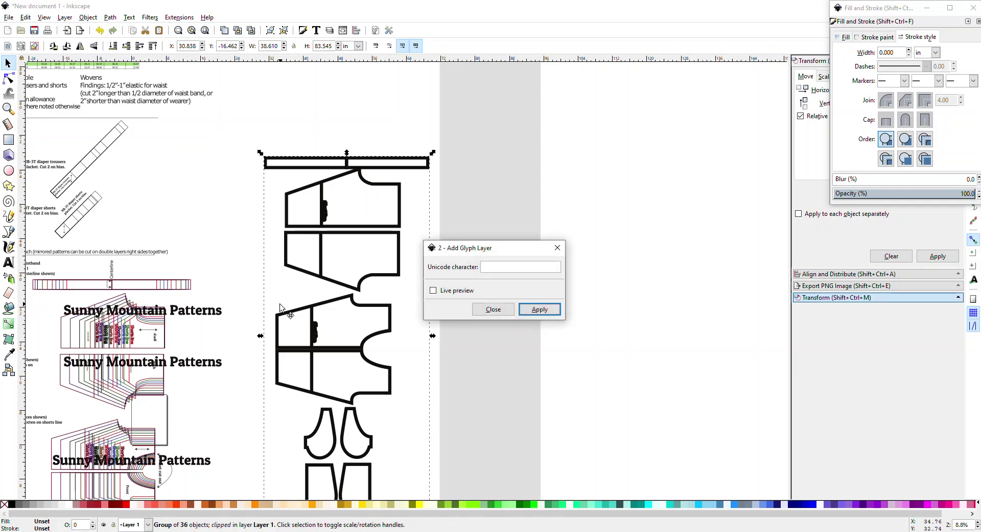
{"action": "left_click", "coordinate": [558, 248]}
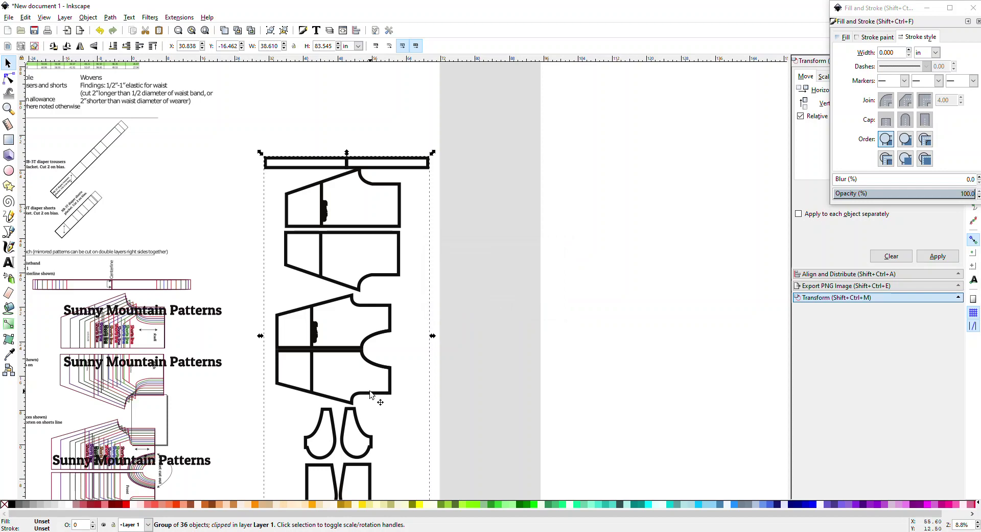
{"action": "left_click", "coordinate": [88, 17]}
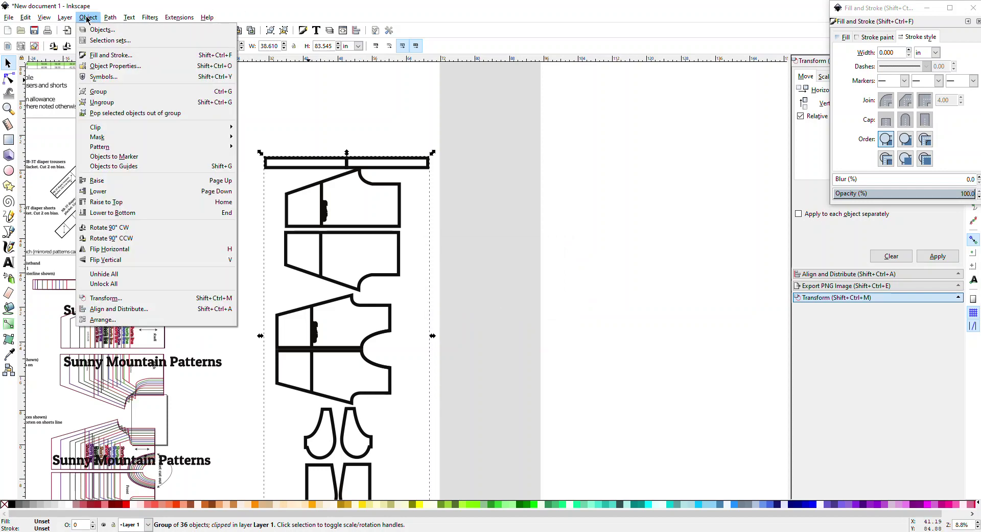
{"action": "left_click", "coordinate": [133, 103]}
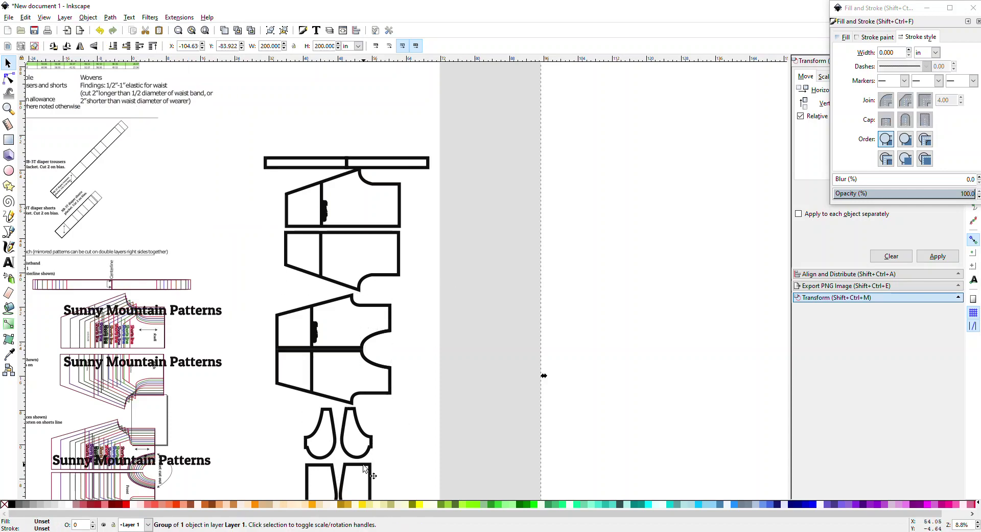
Snap the D-shaped piece against the front shorts piece's curved edge
{"action": "left_click_drag", "start_coordinate": [363, 467], "coordinate": [385, 348]}
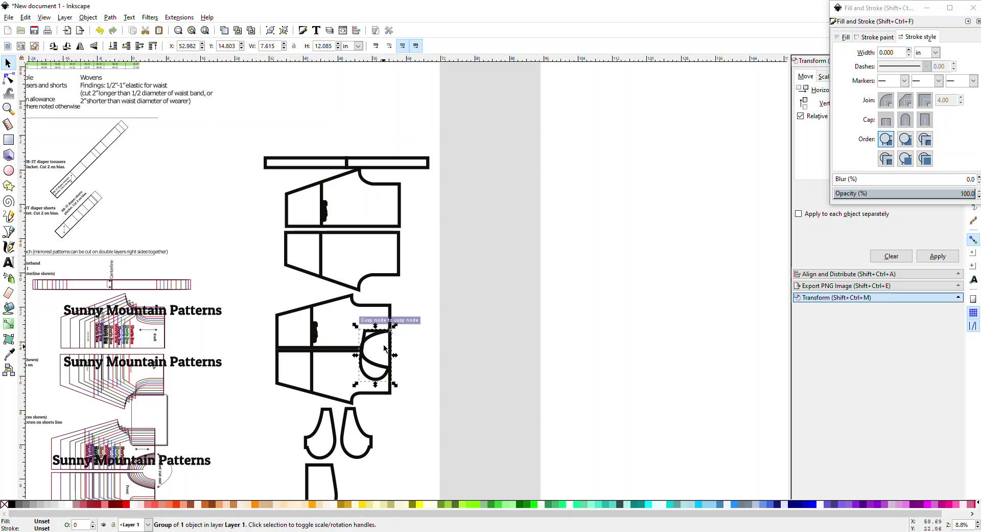
{"action": "scroll", "coordinate": [385, 349], "scroll_direction": "up", "scroll_amount": 2}
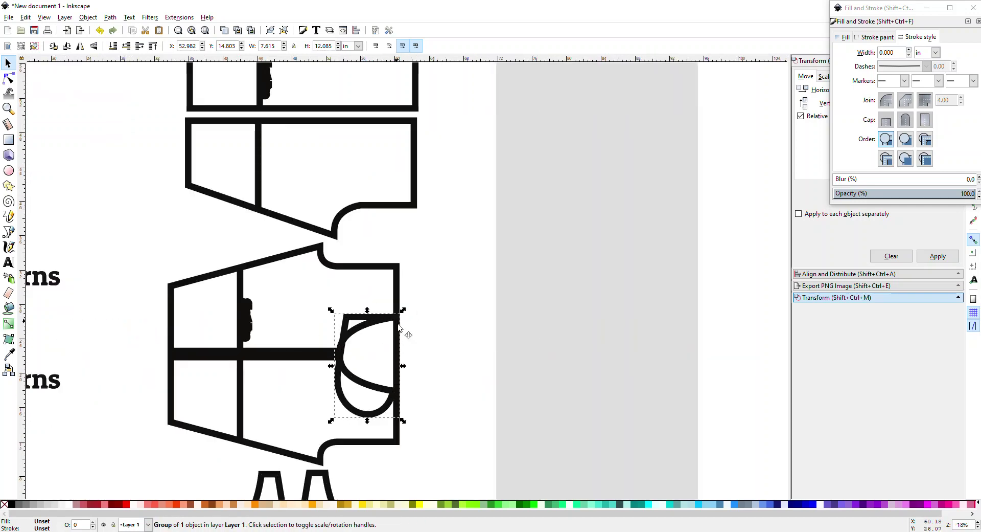
{"action": "mouse_move", "coordinate": [399, 326]}
{"action": "left_mouse_down"}
{"action": "mouse_move", "coordinate": [427, 335]}
{"action": "mouse_move", "coordinate": [394, 330]}
{"action": "left_mouse_up"}
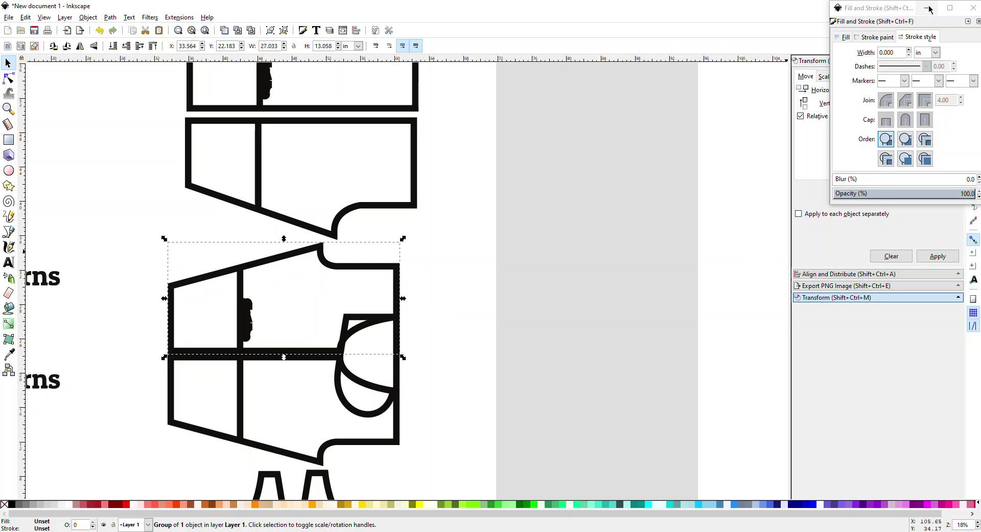
Flip the D-shaped piece vertically and rotate it a quarter turn clockwise
{"action": "mouse_move", "coordinate": [901, 10]}
{"action": "left_mouse_down"}
{"action": "mouse_move", "coordinate": [867, 216]}
{"action": "mouse_move", "coordinate": [880, 264]}
{"action": "left_mouse_up"}
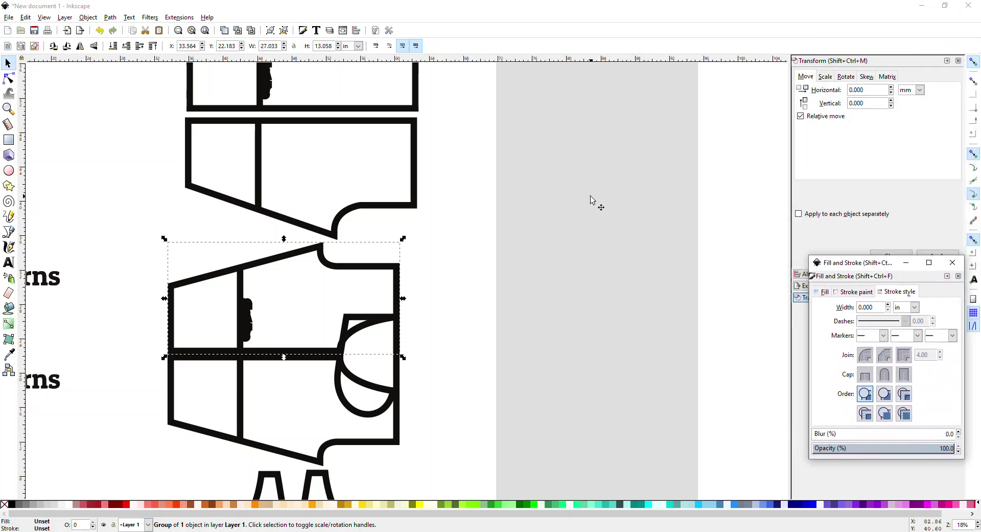
{"action": "left_click", "coordinate": [362, 415]}
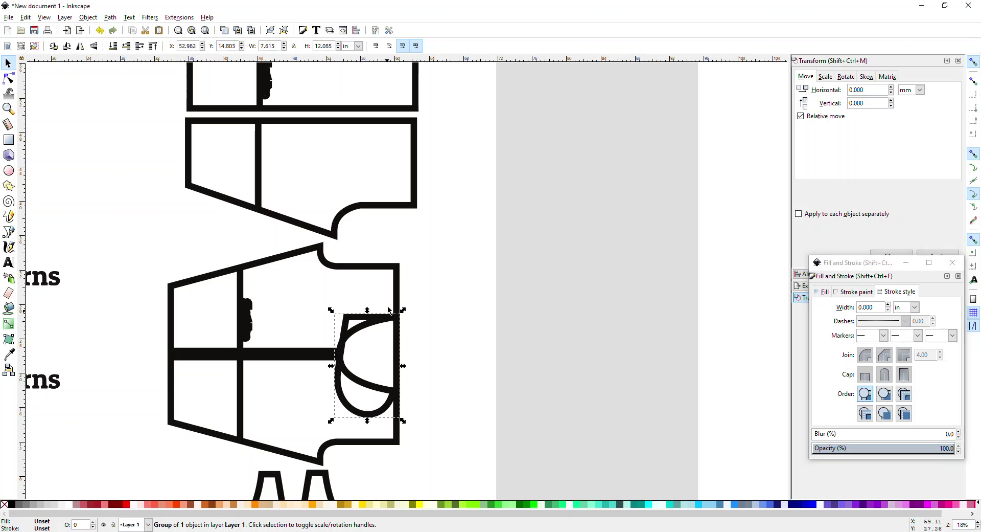
{"action": "left_click", "coordinate": [398, 284]}
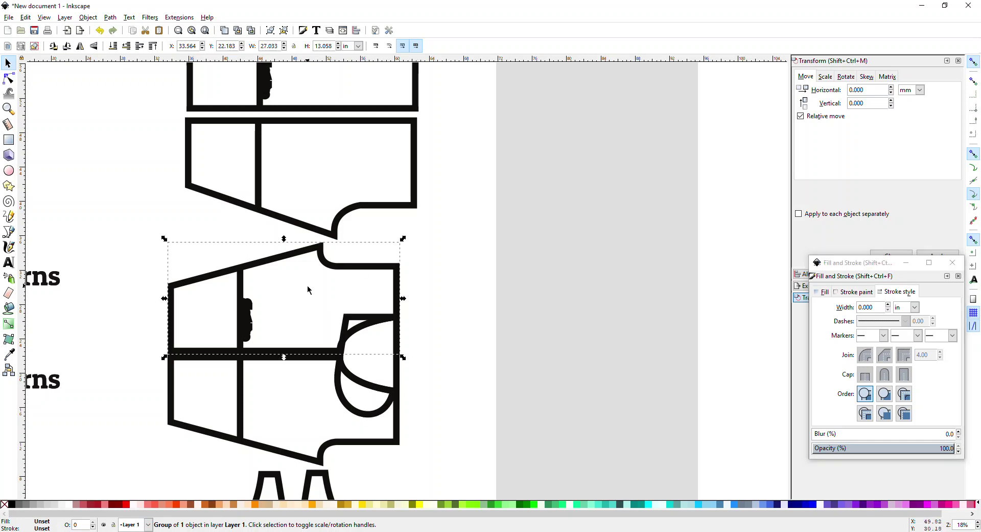
{"action": "left_click", "coordinate": [360, 416]}
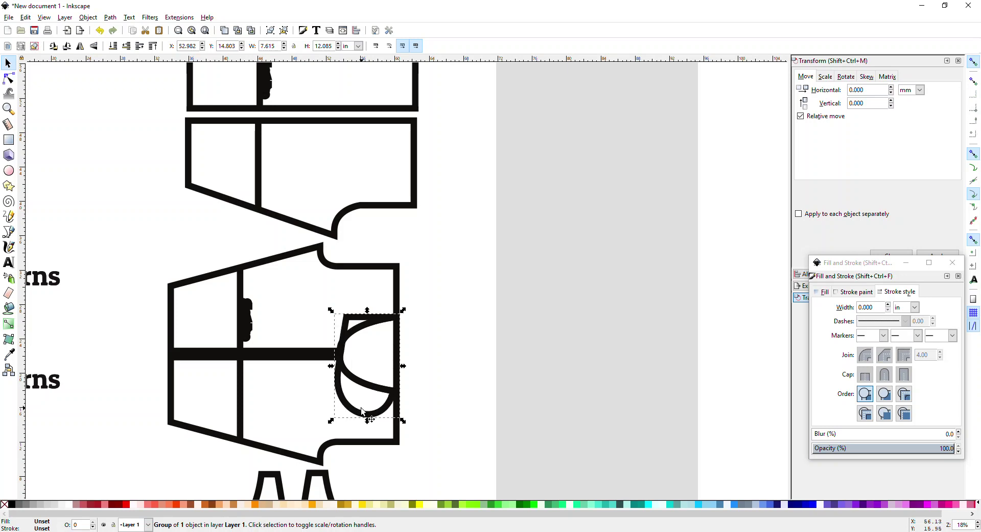
{"action": "key", "text": "v"}
{"action": "key", "text": "v"}
{"action": "left_click", "coordinate": [398, 343]}
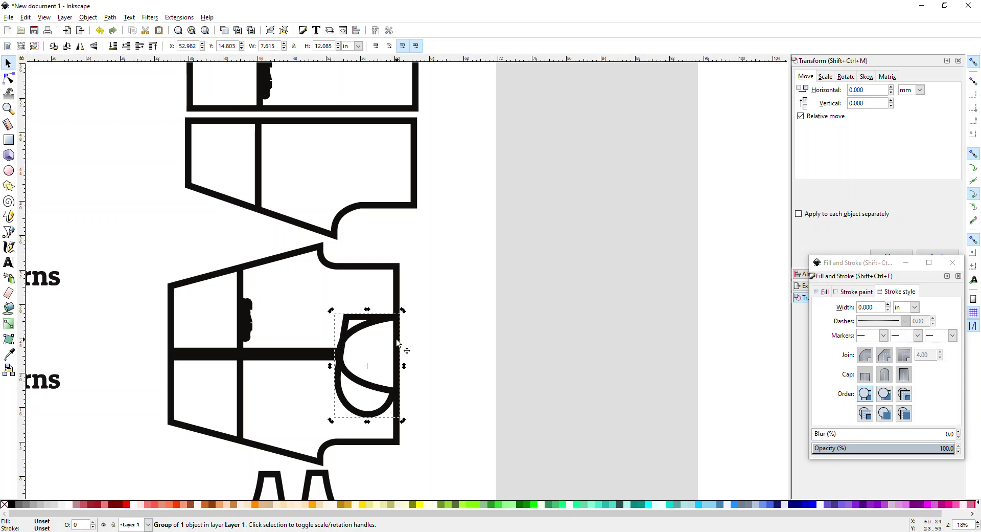
{"action": "left_click_drag", "start_coordinate": [403, 311], "coordinate": [398, 335]}
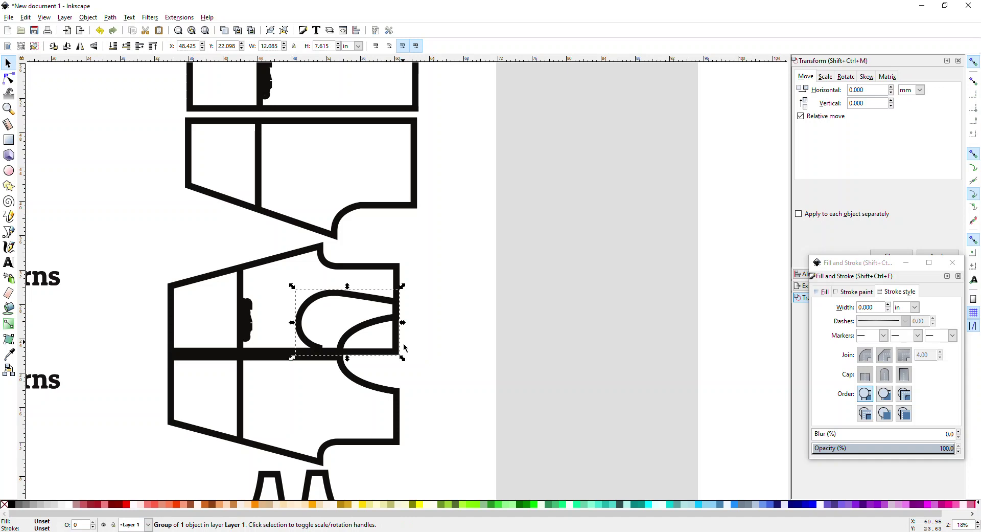
Move the D-shaped piece right and trace a three-point outline along the curve with the Pen tool
{"action": "left_click_drag", "start_coordinate": [397, 342], "coordinate": [551, 375]}
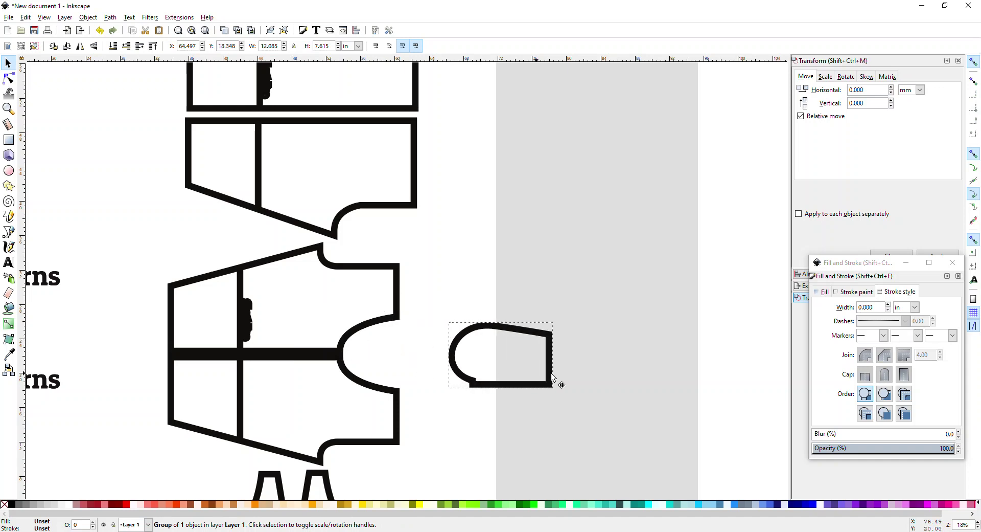
{"action": "left_click", "coordinate": [9, 231]}
{"action": "scroll", "coordinate": [380, 367], "scroll_direction": "up", "scroll_amount": 2}
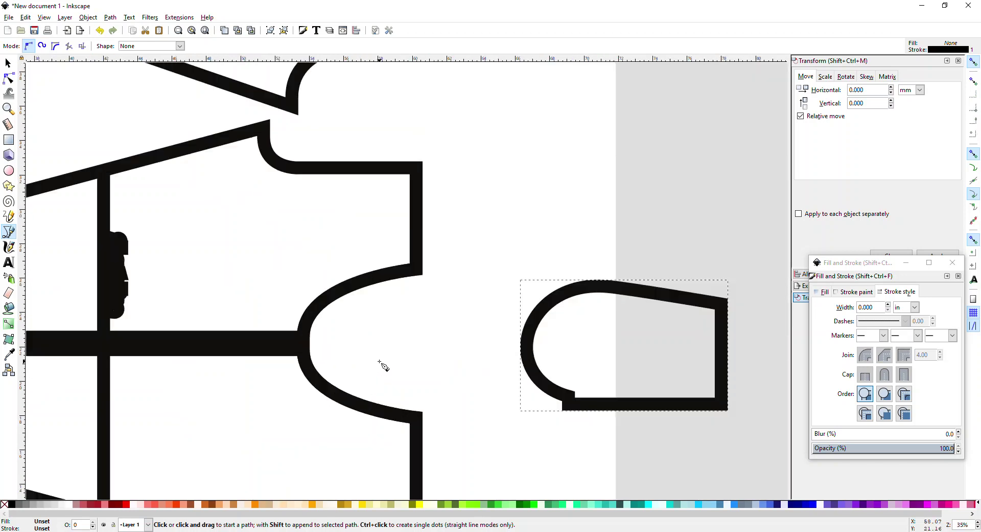
{"action": "left_click", "coordinate": [305, 337]}
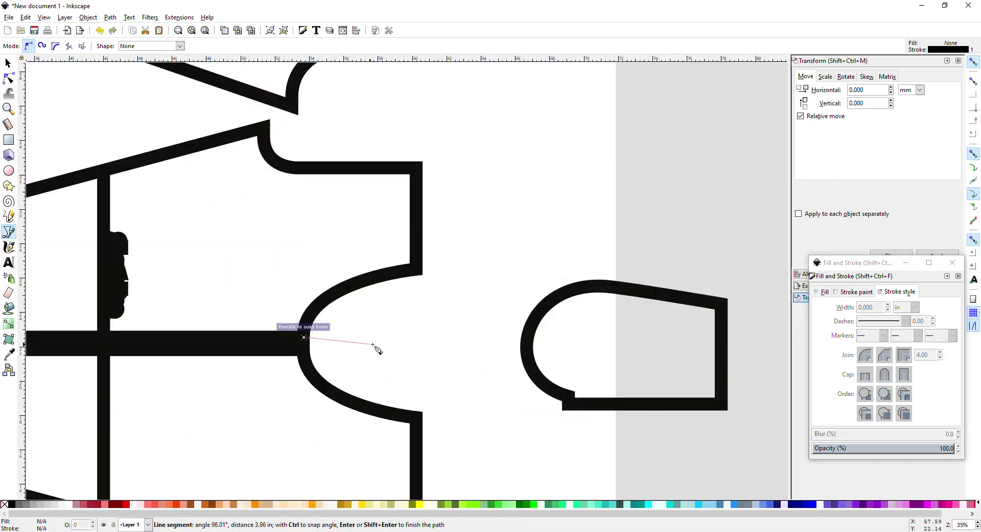
{"action": "left_click", "coordinate": [418, 336]}
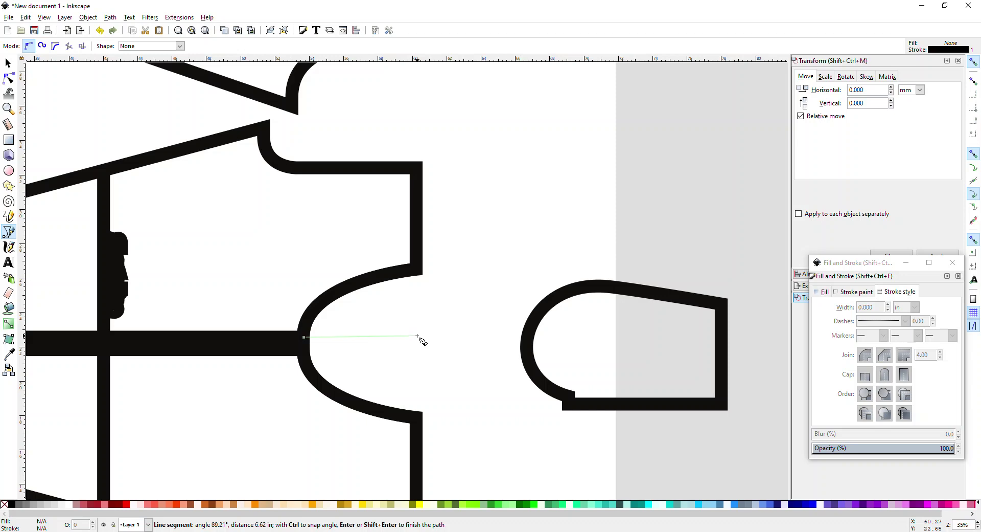
{"action": "left_click", "coordinate": [418, 252]}
{"action": "right_click", "coordinate": [477, 354]}
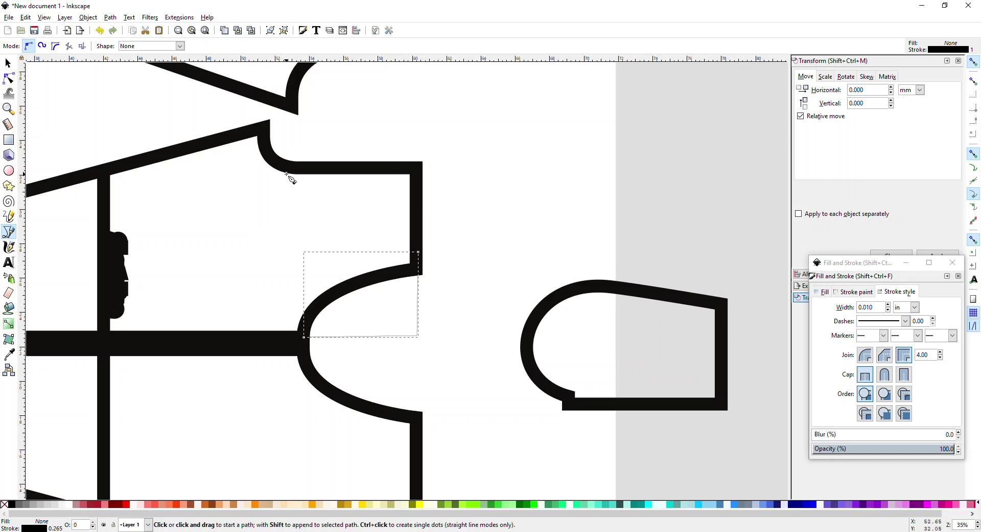
Abandon an unfinished second line and return to the Selector tool
{"action": "scroll", "coordinate": [186, 175], "scroll_direction": "up", "scroll_amount": 7}
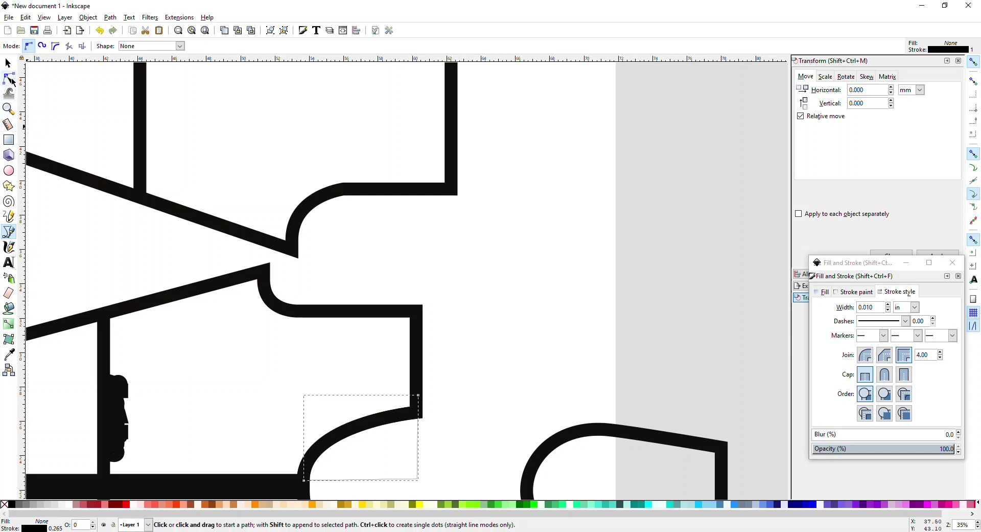
{"action": "left_click", "coordinate": [264, 270]}
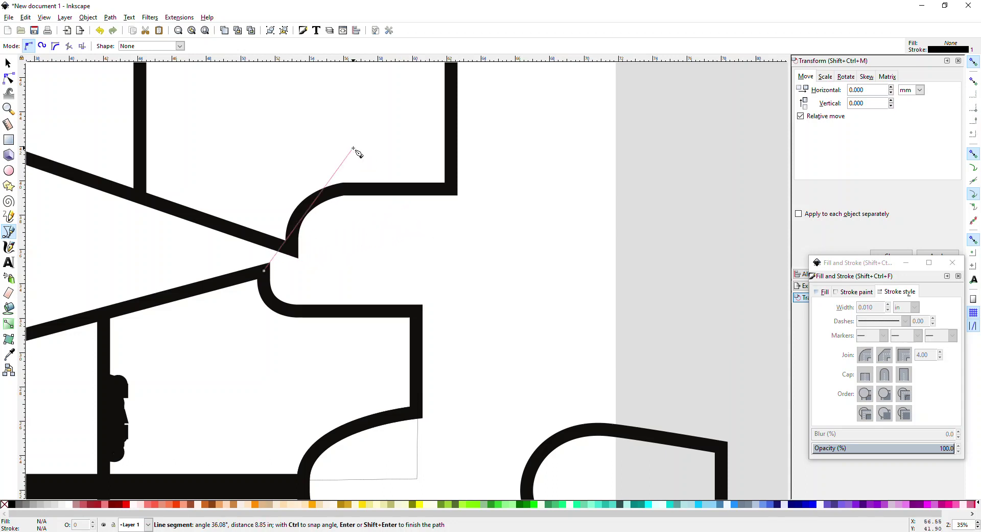
{"action": "key", "text": "Escape"}
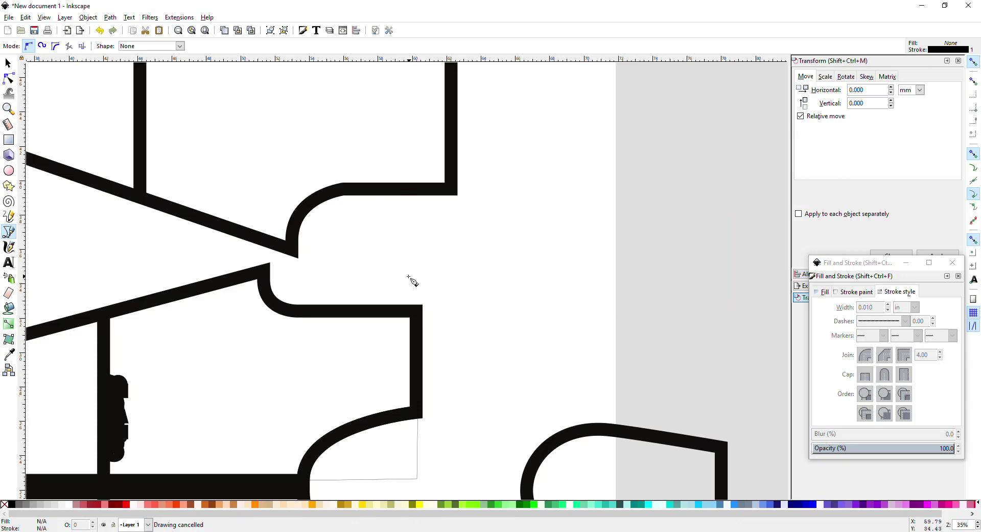
{"action": "scroll", "coordinate": [473, 378], "scroll_direction": "down", "scroll_amount": 7}
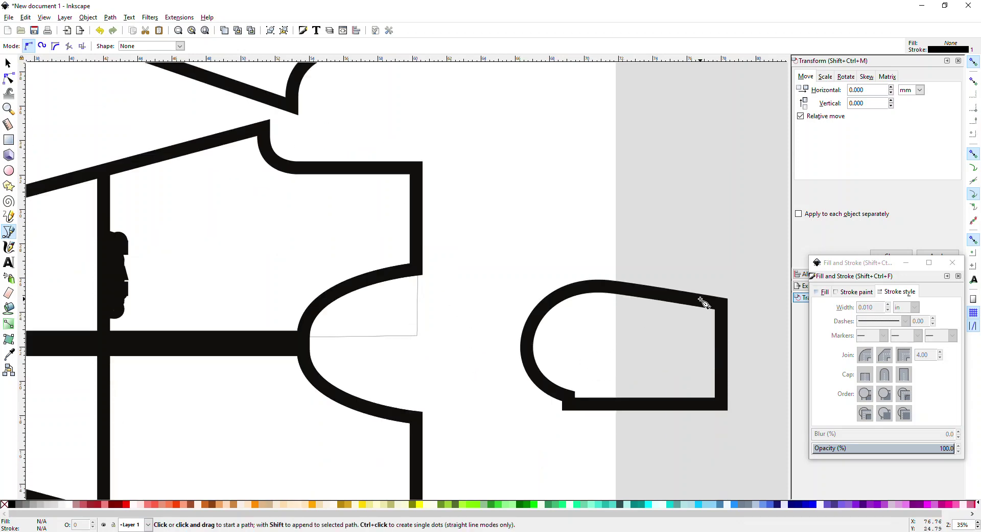
{"action": "key", "text": "s"}
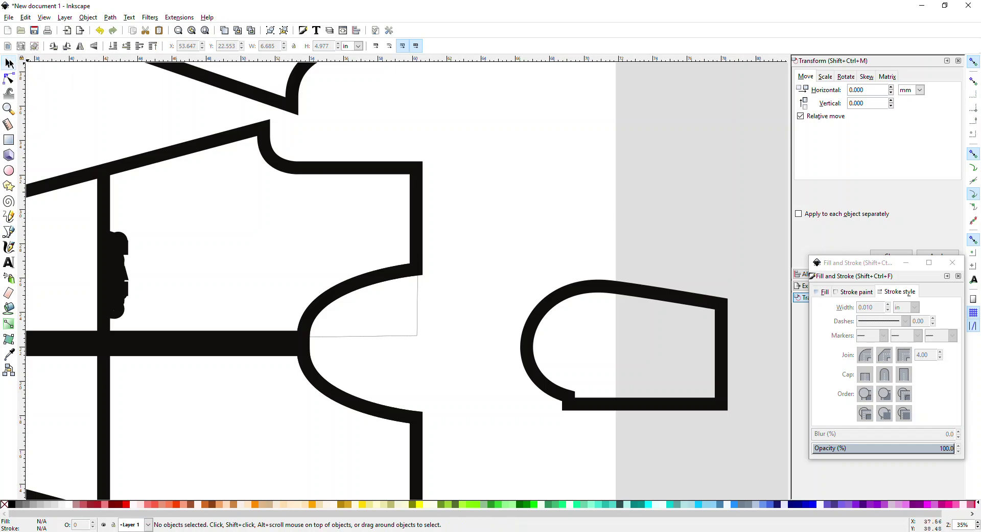
Move the D-shaped outline onto the right side of the large pattern piece
{"action": "left_click_drag", "start_coordinate": [658, 293], "coordinate": [360, 231]}
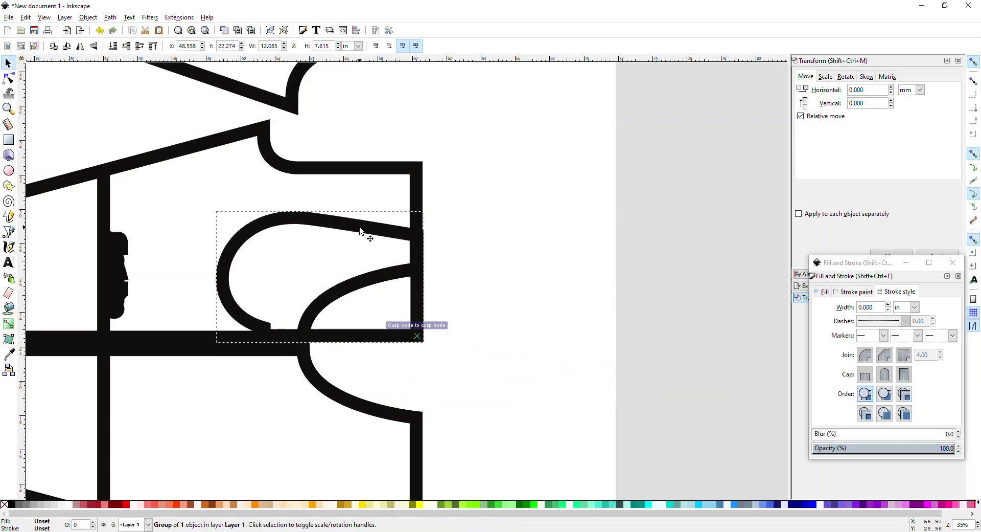
{"action": "left_click", "coordinate": [471, 268]}
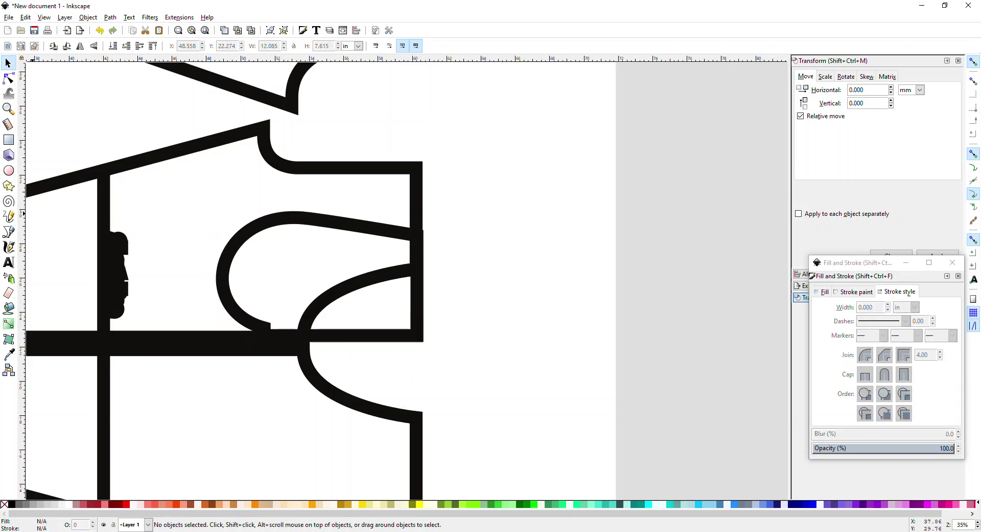
{"action": "left_click", "coordinate": [8, 123]}
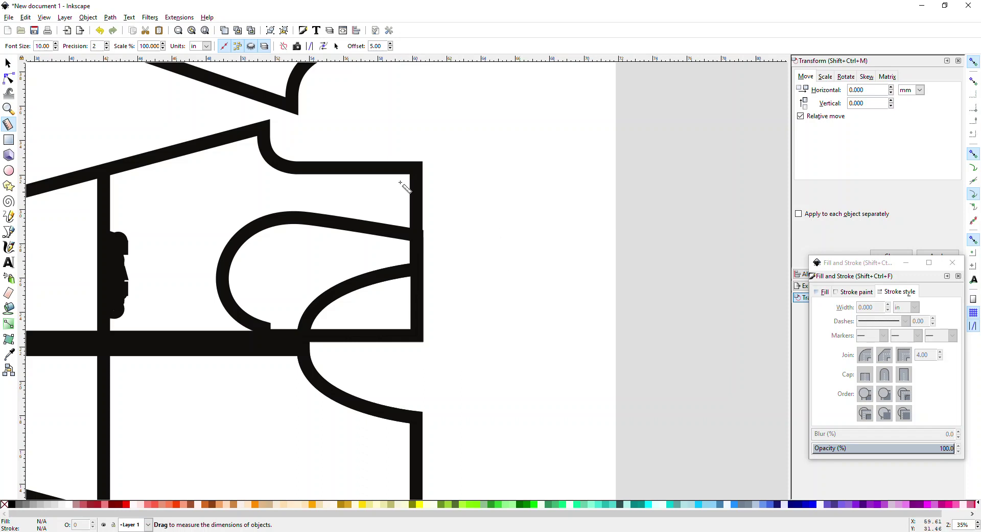
{"action": "left_click_drag", "start_coordinate": [395, 167], "coordinate": [398, 330]}
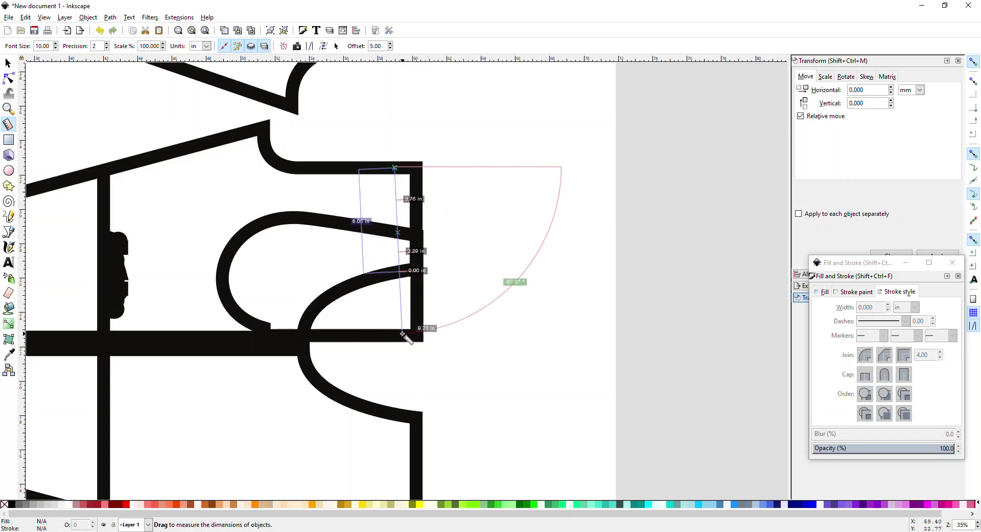
{"action": "key", "text": "ctrl+z"}
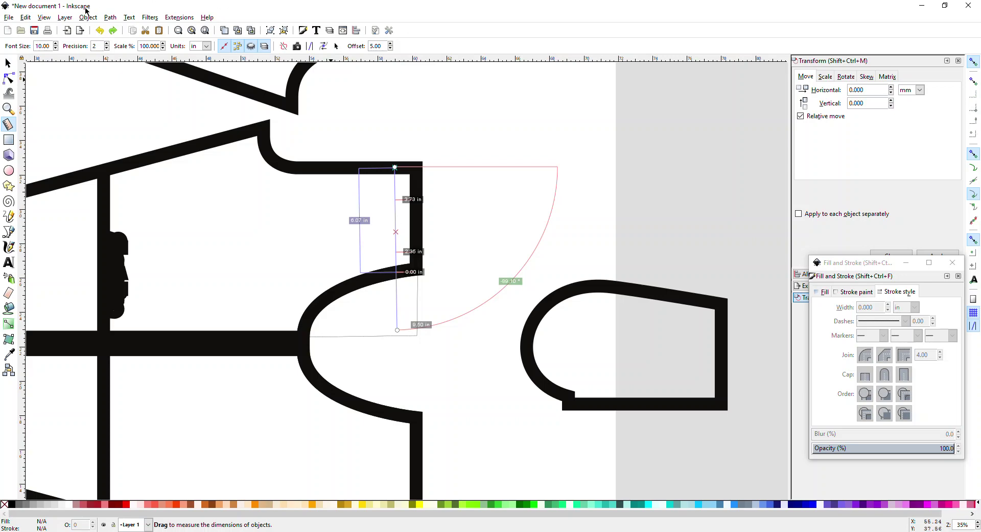
{"action": "left_click", "coordinate": [24, 17]}
{"action": "left_click", "coordinate": [41, 39]}
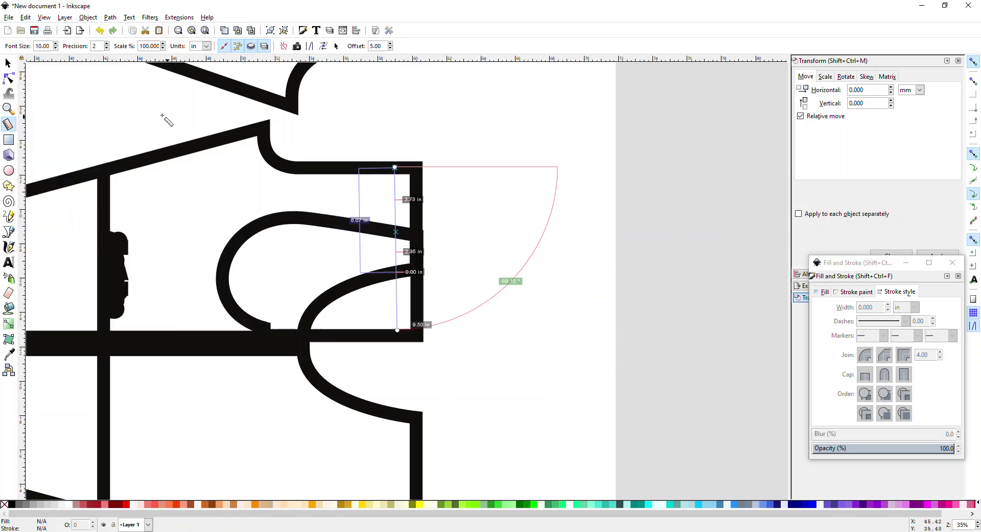
Measure the piece's height along its right edge, about 9 in
{"action": "left_click", "coordinate": [8, 63]}
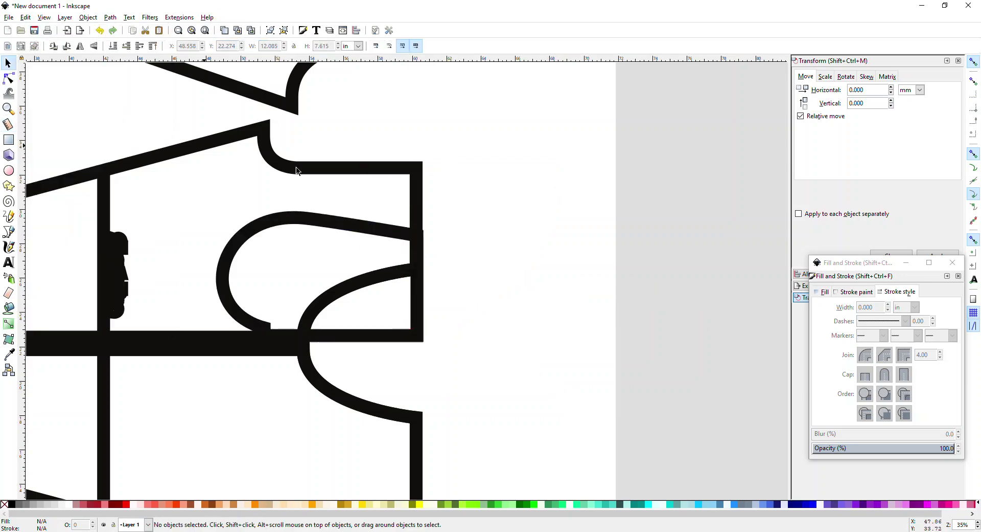
{"action": "left_click", "coordinate": [8, 124]}
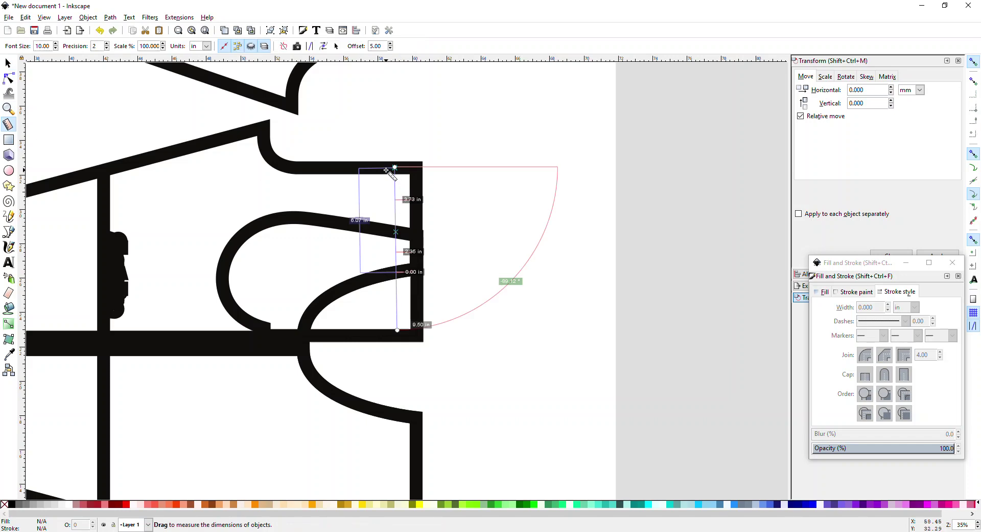
{"action": "left_click_drag", "start_coordinate": [386, 170], "coordinate": [380, 233]}
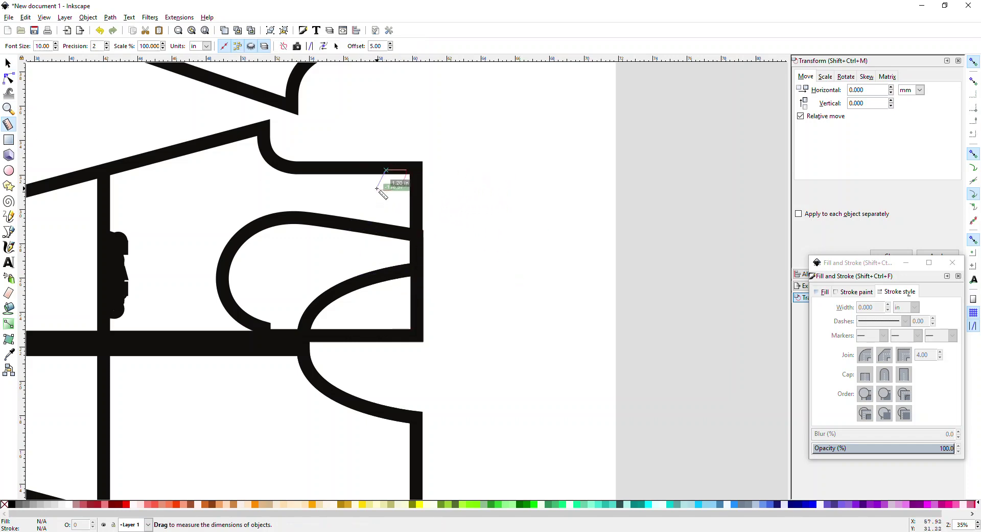
{"action": "left_click_drag", "start_coordinate": [377, 189], "coordinate": [376, 188]}
{"action": "left_click_drag", "start_coordinate": [395, 174], "coordinate": [394, 329]}
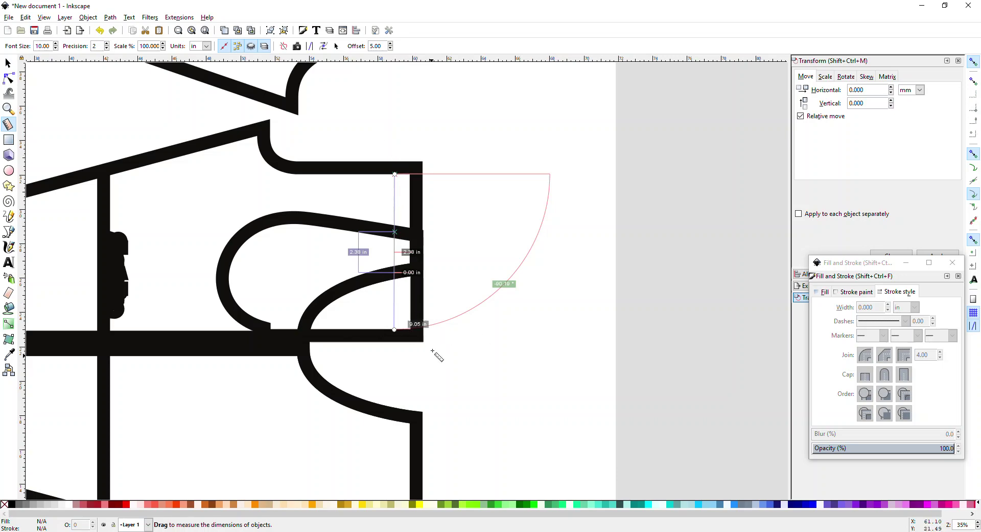
{"action": "scroll", "coordinate": [432, 353], "scroll_direction": "up", "scroll_amount": 10}
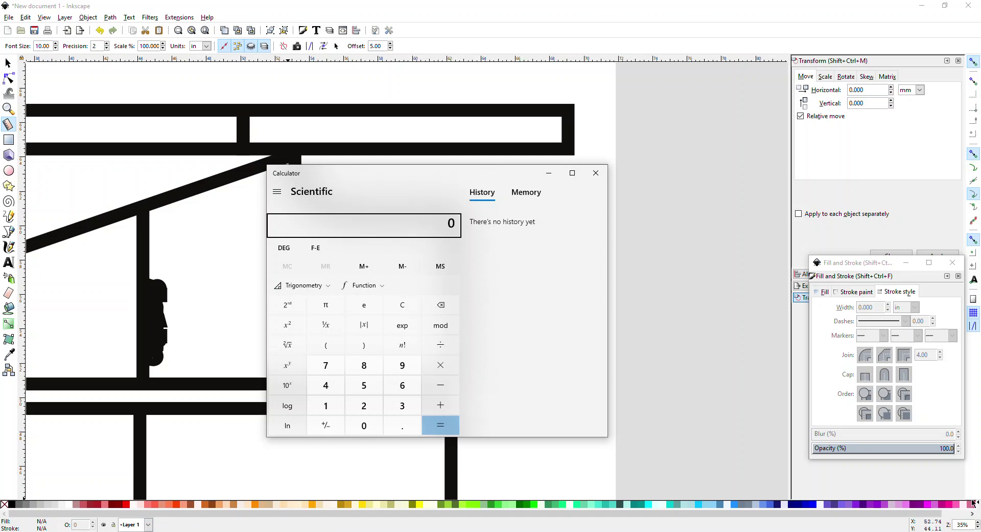
Add 9 + 9 = 18 and double it to 36, then begin entering .5-(3/8)
{"action": "type", "text": "9+9"}
{"action": "key", "text": "Return"}
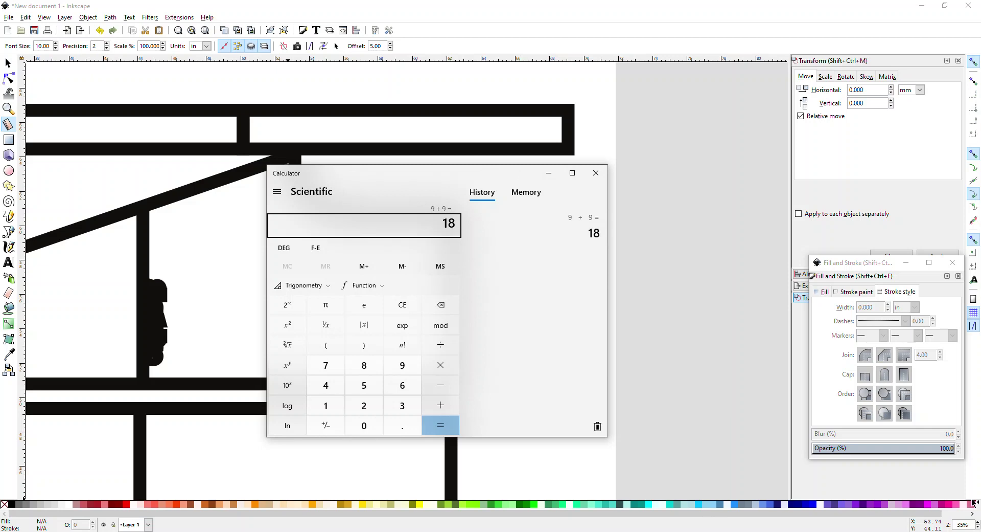
{"action": "type", "text": "*2"}
{"action": "key", "text": "Return"}
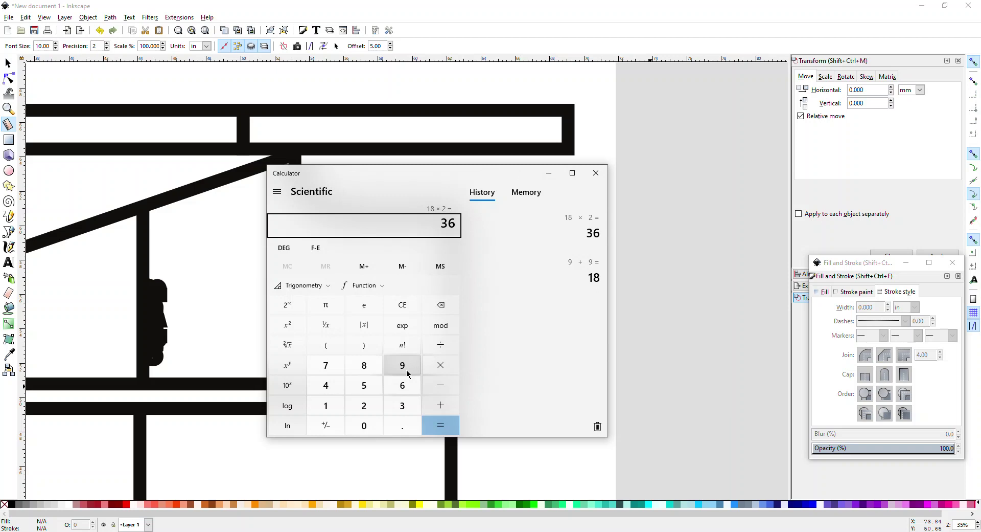
{"action": "type", "text": ".5-("}
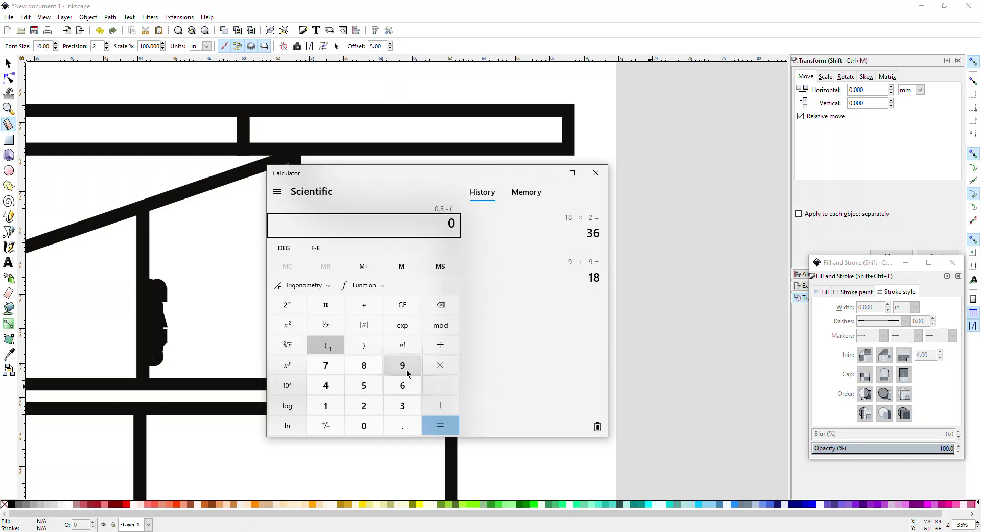
{"action": "type", "text": "3/8)"}
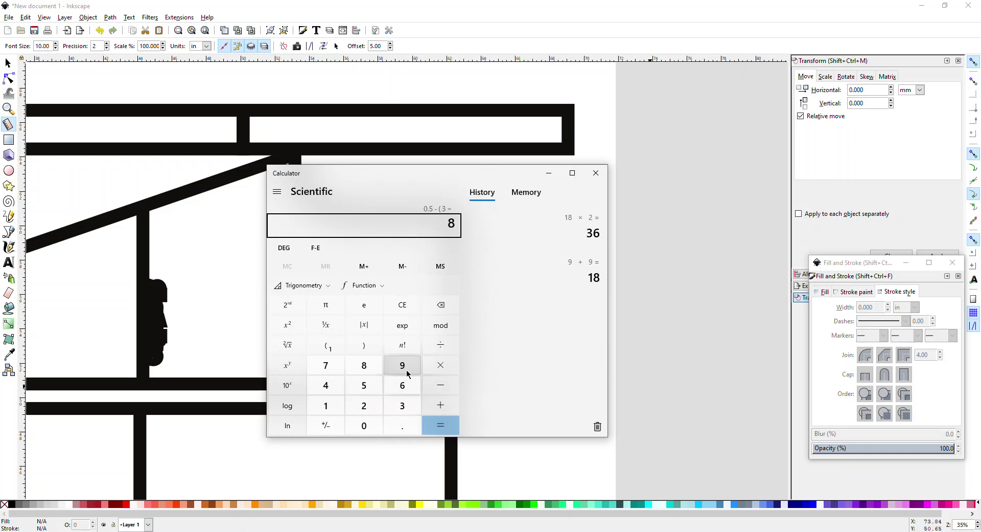
Compute 0.5 − 3/8 = 0.125, multiply by 8 to get 1, and close Calculator
{"action": "key", "text": "Return"}
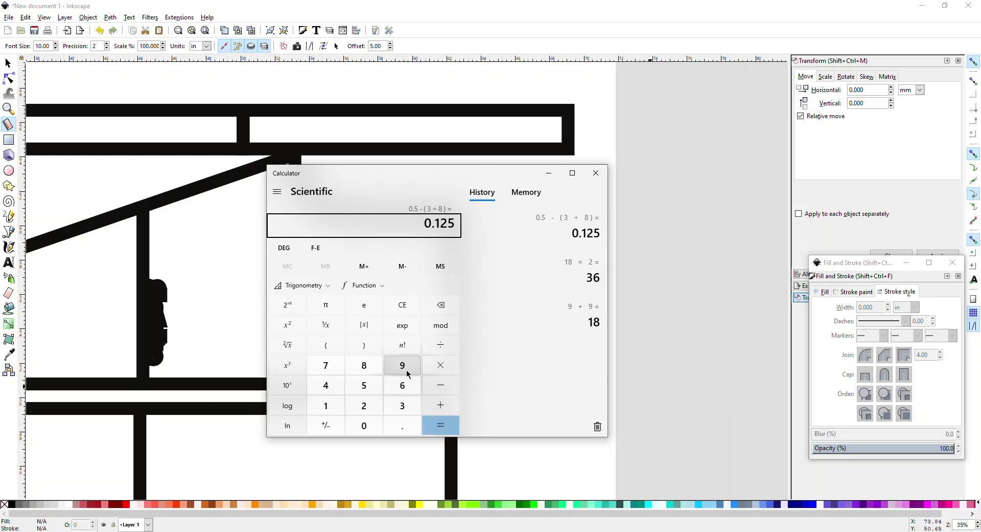
{"action": "key", "text": "asterisk"}
{"action": "key", "text": "8"}
{"action": "key", "text": "Return"}
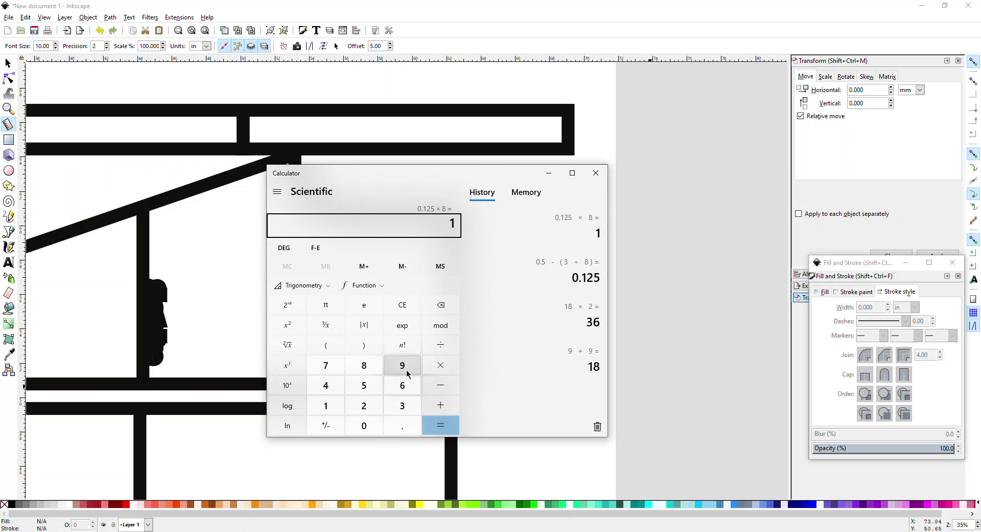
{"action": "left_click", "coordinate": [596, 173]}
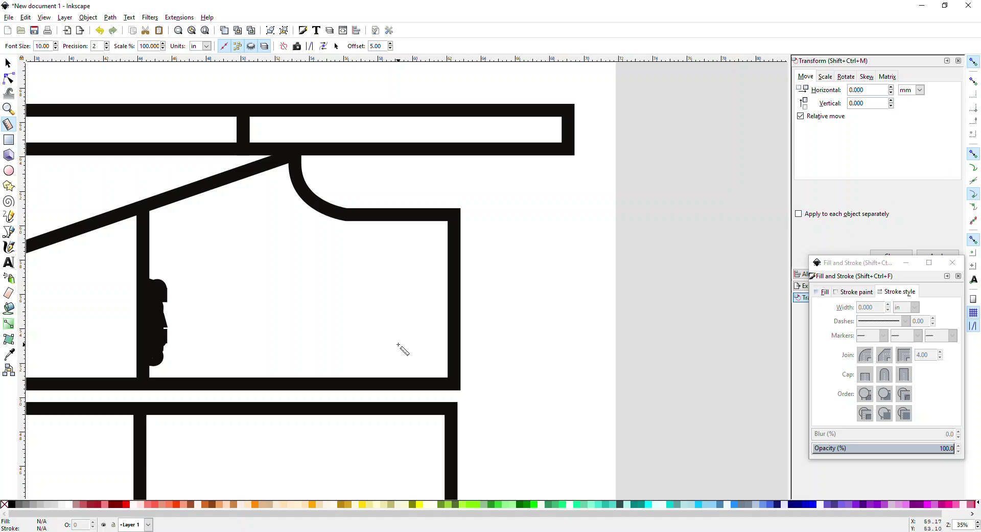
Shift the thin-lined shorts pattern group lower-left and zoom in on it
{"action": "scroll", "coordinate": [402, 349], "scroll_direction": "down", "scroll_amount": 4}
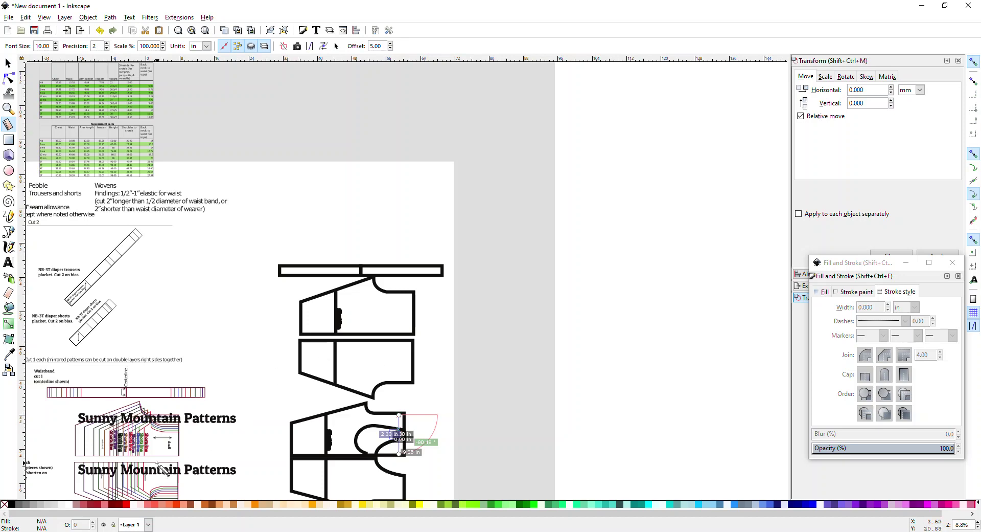
{"action": "left_click", "coordinate": [8, 63]}
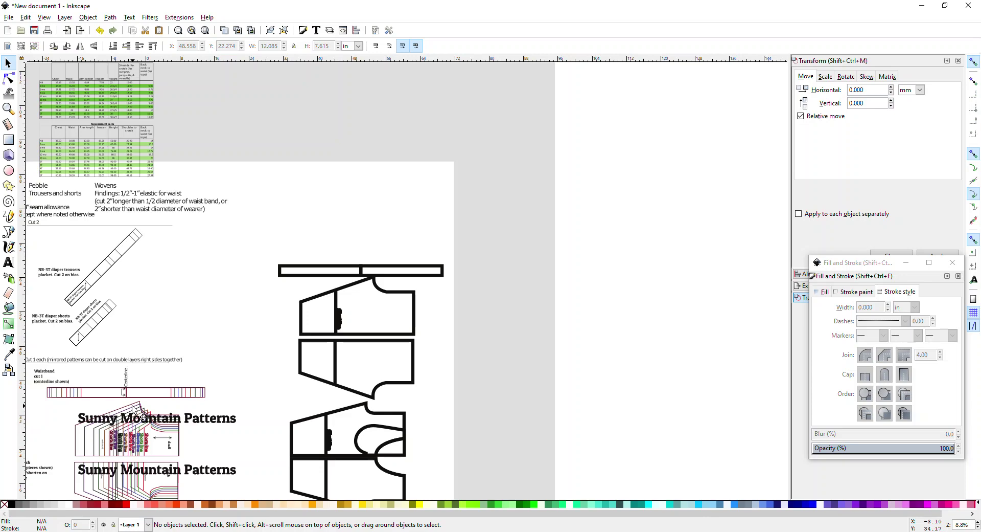
{"action": "left_click_drag", "start_coordinate": [134, 407], "coordinate": [311, 98]}
{"action": "scroll", "coordinate": [308, 163], "scroll_direction": "up", "scroll_amount": 8}
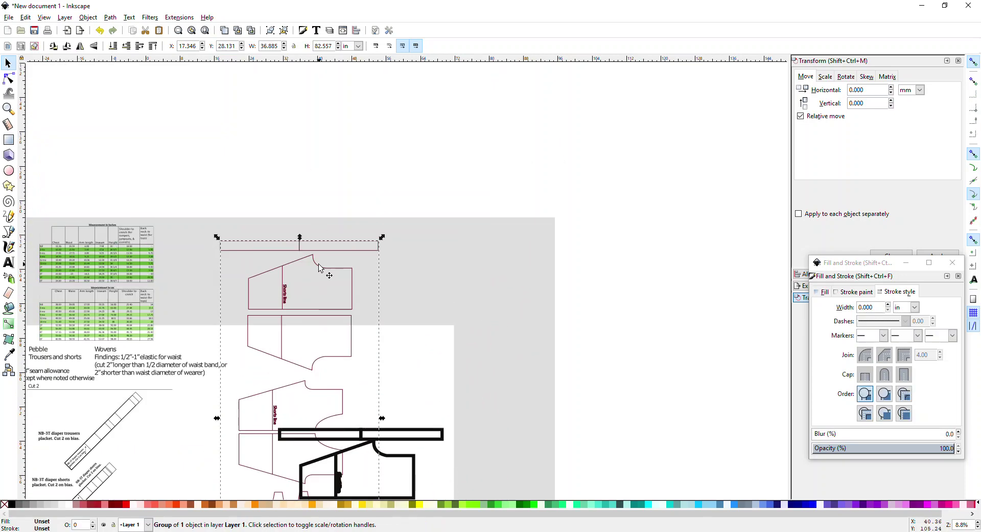
{"action": "scroll", "coordinate": [328, 361], "scroll_direction": "up", "scroll_amount": 2}
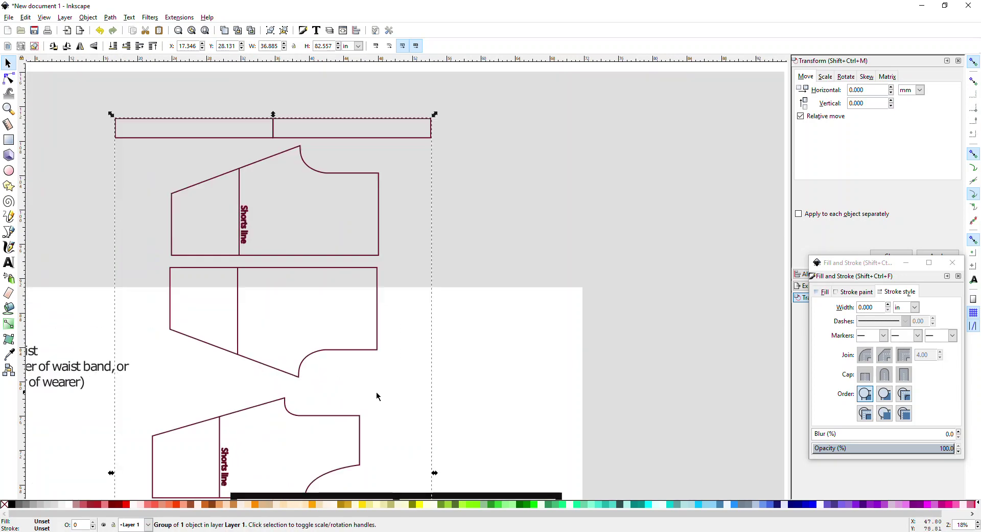
{"action": "left_click", "coordinate": [8, 124]}
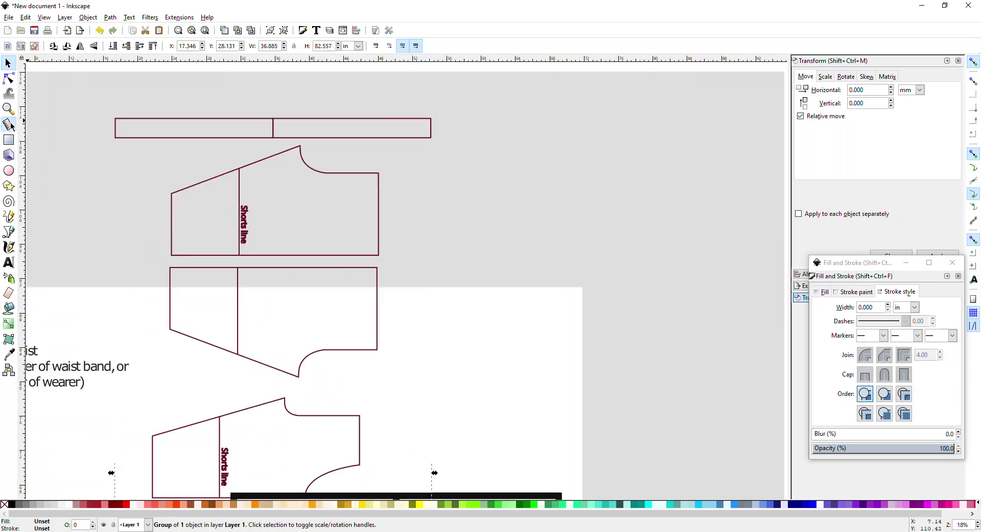
Measure the heights of the upper and lower shorts pieces, about 9.52 in
{"action": "left_click_drag", "start_coordinate": [349, 174], "coordinate": [350, 254]}
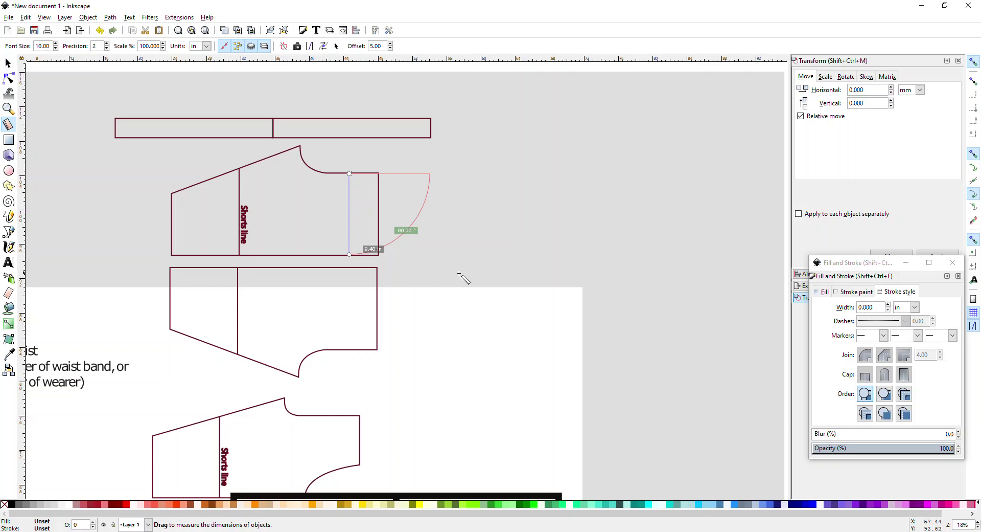
{"action": "scroll", "coordinate": [339, 312], "scroll_direction": "down", "scroll_amount": 7}
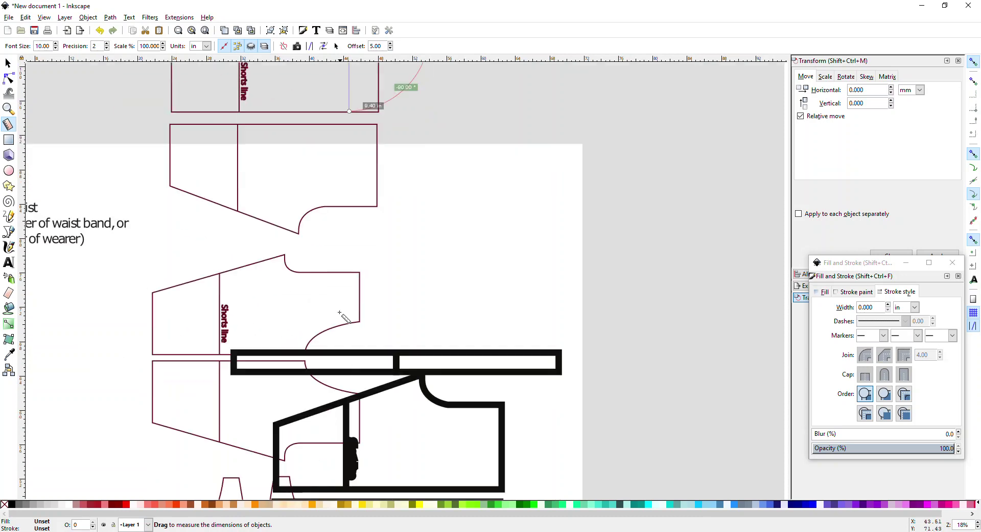
{"action": "left_click_drag", "start_coordinate": [335, 272], "coordinate": [335, 353]}
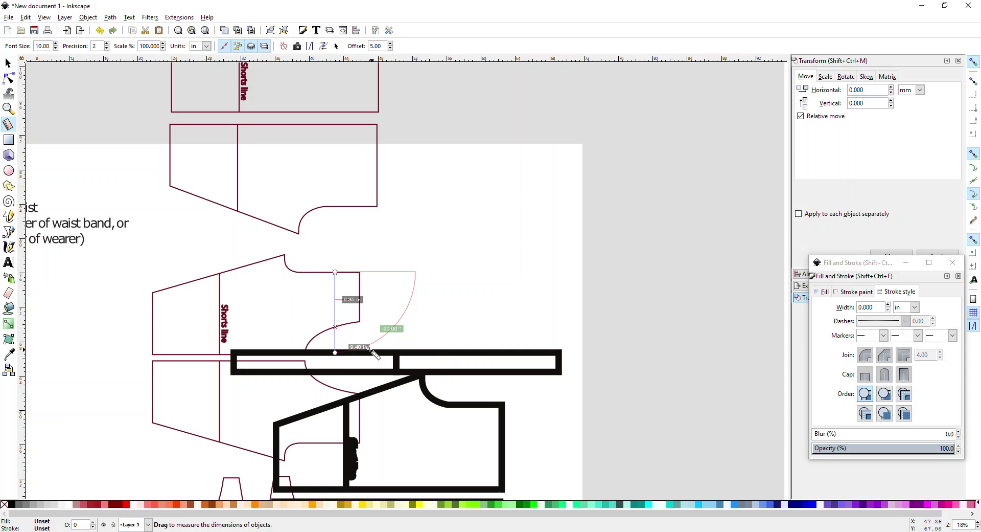
{"action": "scroll", "coordinate": [367, 327], "scroll_direction": "up", "scroll_amount": 9}
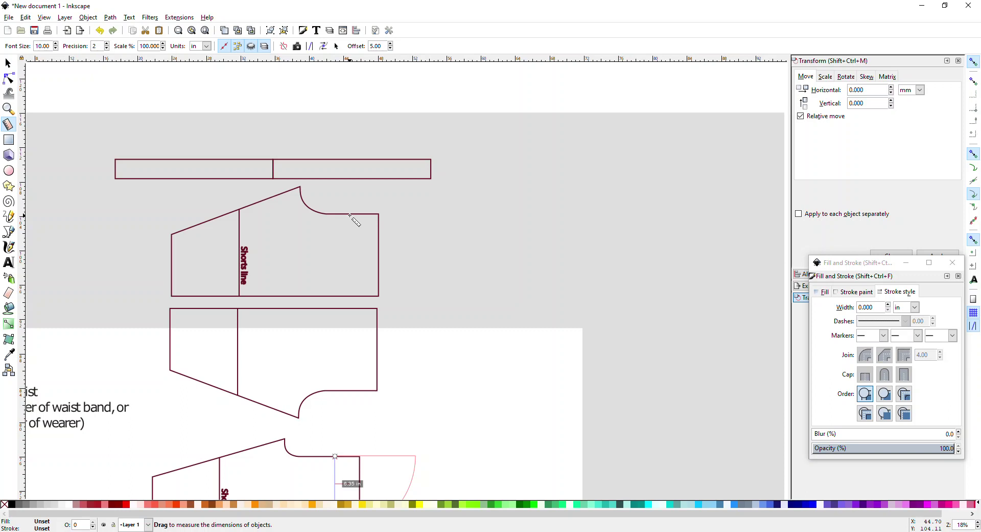
{"action": "left_click_drag", "start_coordinate": [350, 215], "coordinate": [347, 296]}
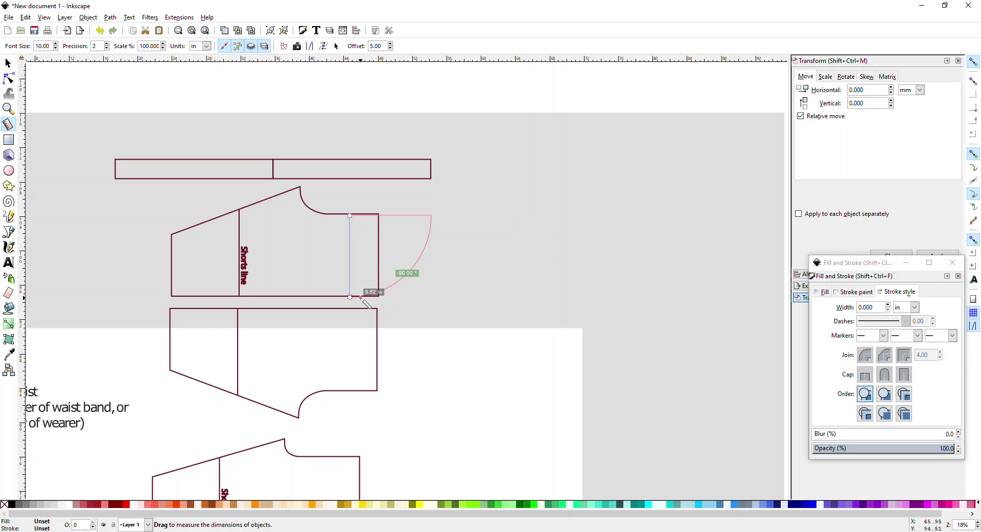
Measure the 3.97 in drop from the piece's top edge, moving the start point inside
{"action": "scroll", "coordinate": [352, 299], "scroll_direction": "up", "scroll_amount": 3}
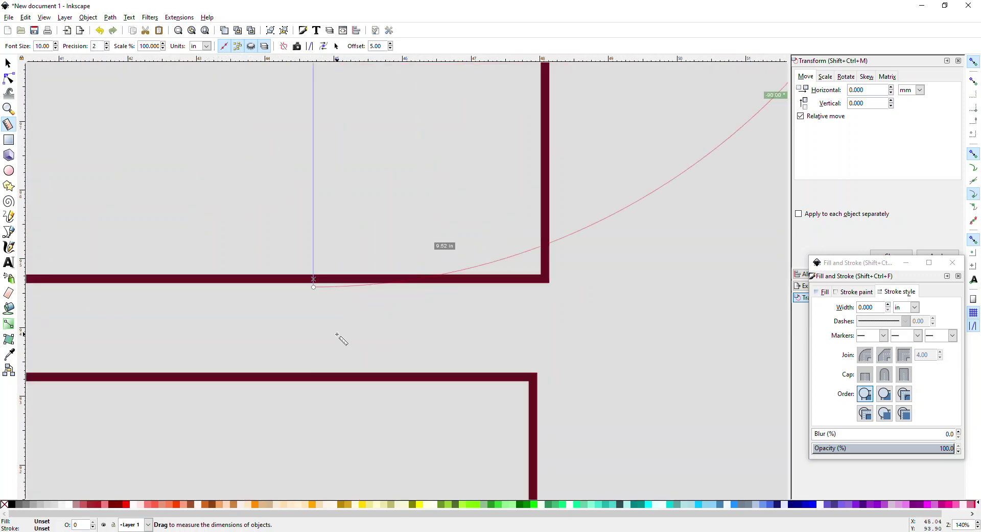
{"action": "scroll", "coordinate": [321, 307], "scroll_direction": "up", "scroll_amount": 2}
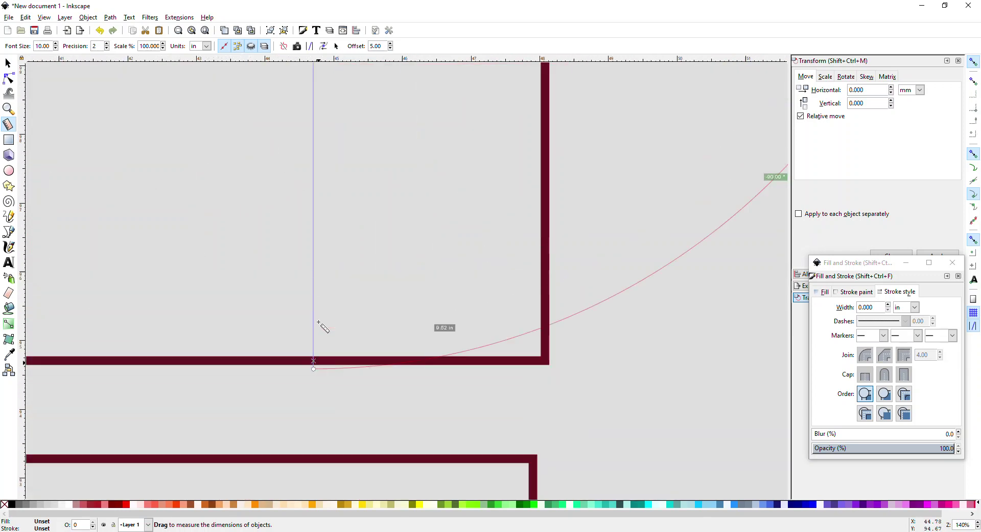
{"action": "scroll", "coordinate": [321, 317], "scroll_direction": "up", "scroll_amount": 10}
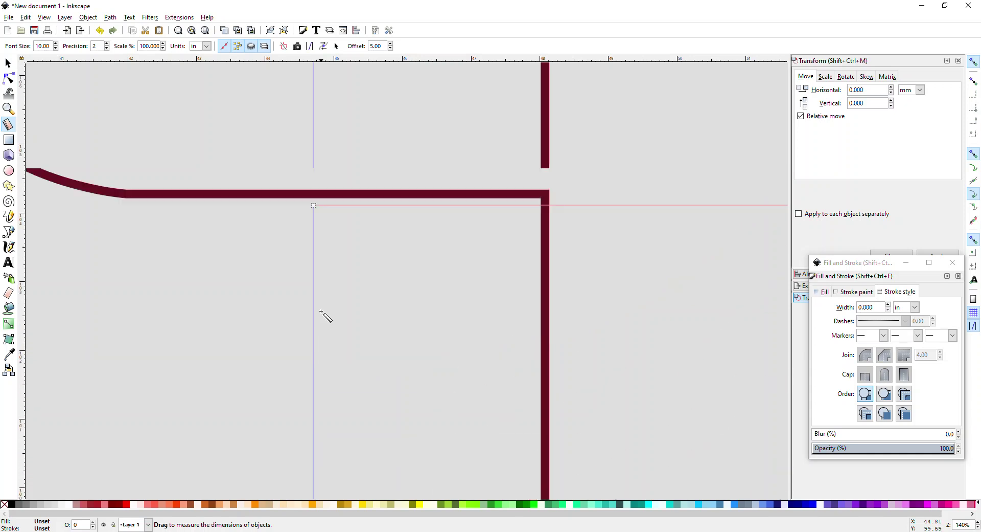
{"action": "left_click_drag", "start_coordinate": [315, 194], "coordinate": [308, 468]}
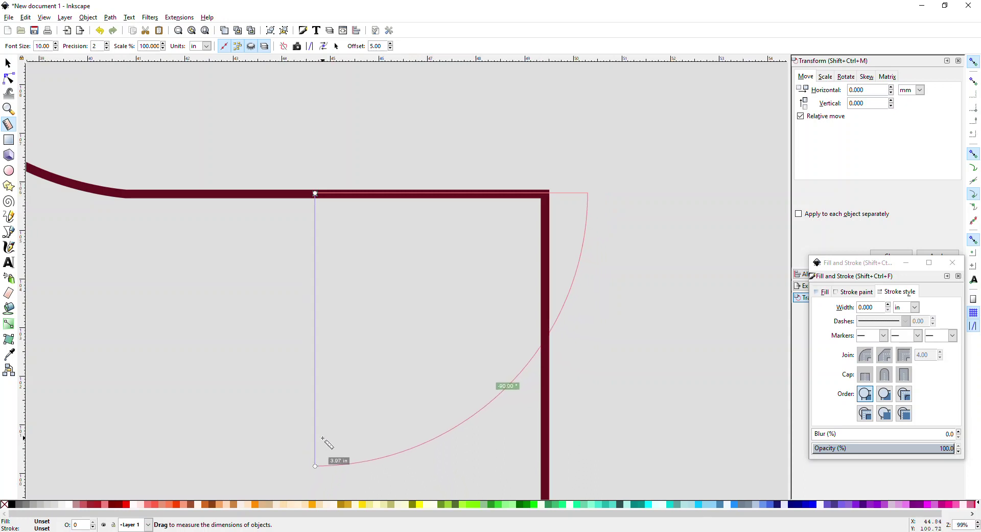
{"action": "scroll", "coordinate": [324, 442], "scroll_direction": "down", "scroll_amount": 3}
{"action": "scroll", "coordinate": [325, 440], "scroll_direction": "down", "scroll_amount": 10}
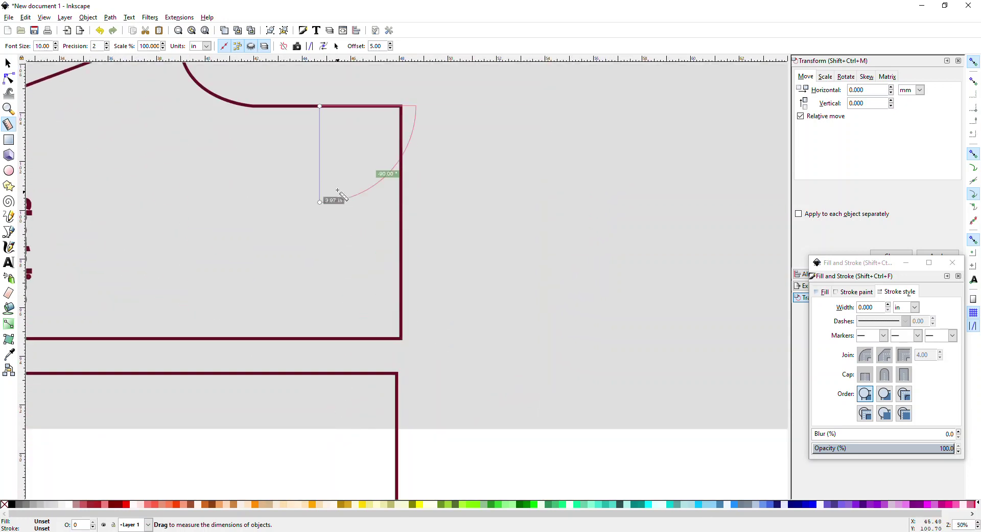
{"action": "left_click_drag", "start_coordinate": [320, 113], "coordinate": [426, 279]}
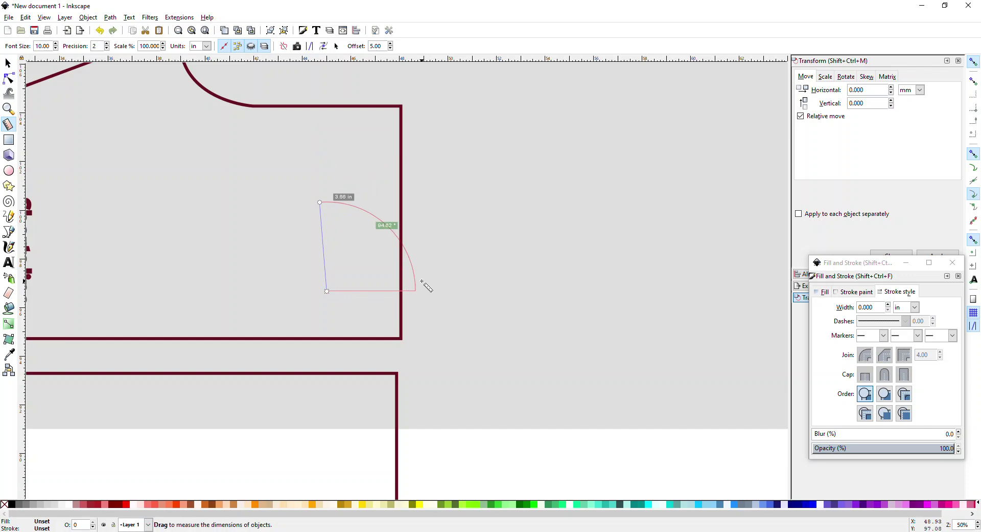
Clear the old measurement and measure the piece top to bottom at 9.60 in
{"action": "left_click", "coordinate": [7, 62]}
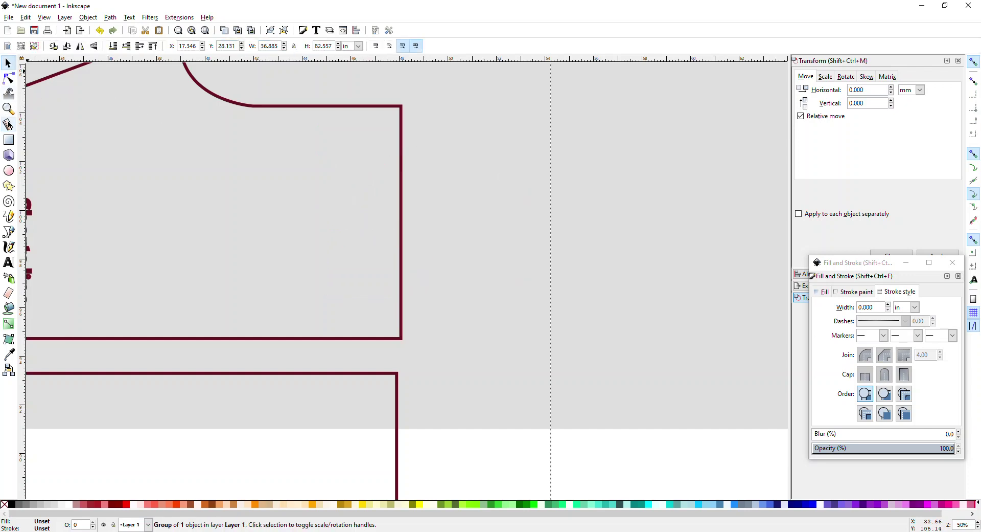
{"action": "left_click", "coordinate": [9, 125]}
{"action": "left_click_drag", "start_coordinate": [328, 108], "coordinate": [332, 335]}
{"action": "left_click_drag", "start_coordinate": [331, 338], "coordinate": [331, 338]}
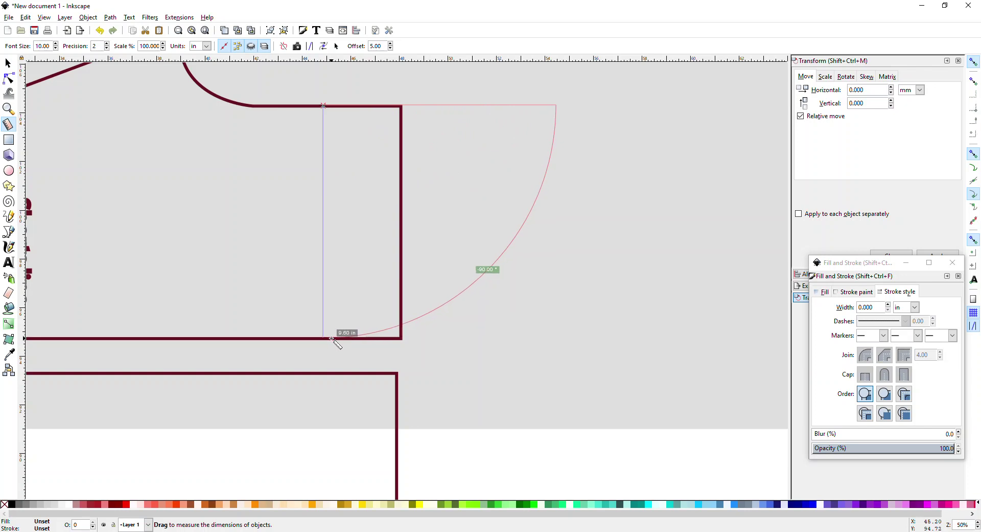
{"action": "left_click_drag", "start_coordinate": [331, 339], "coordinate": [331, 339]}
In Calculator, compute 3/8 × 2 = 0.75, then 9.5 − 0.75 = 8.75
{"action": "left_click", "coordinate": [9, 65]}
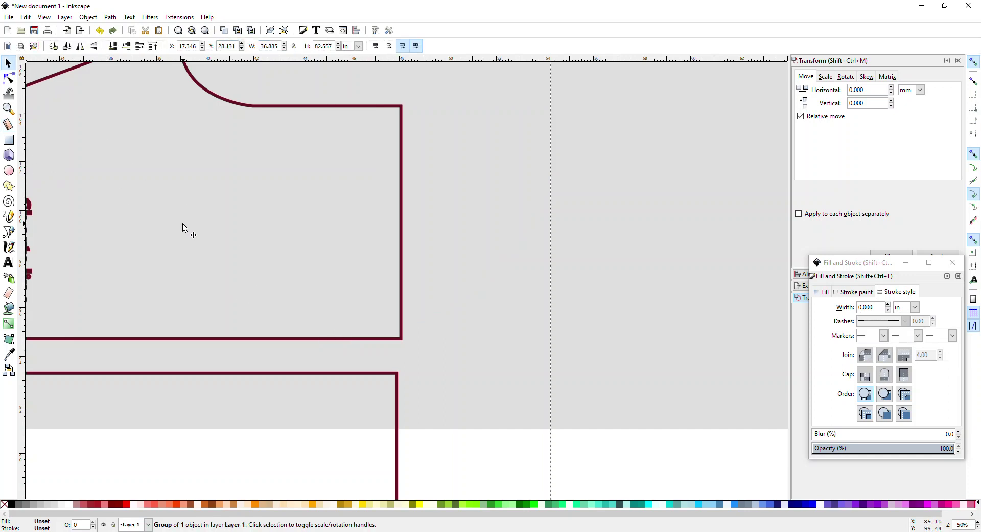
{"action": "key", "text": "alt"}
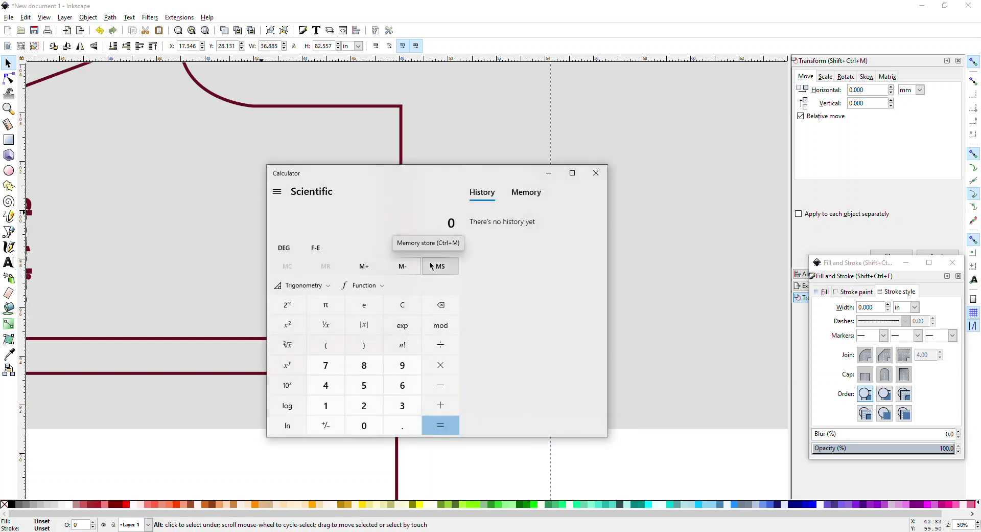
{"action": "type", "text": "3"}
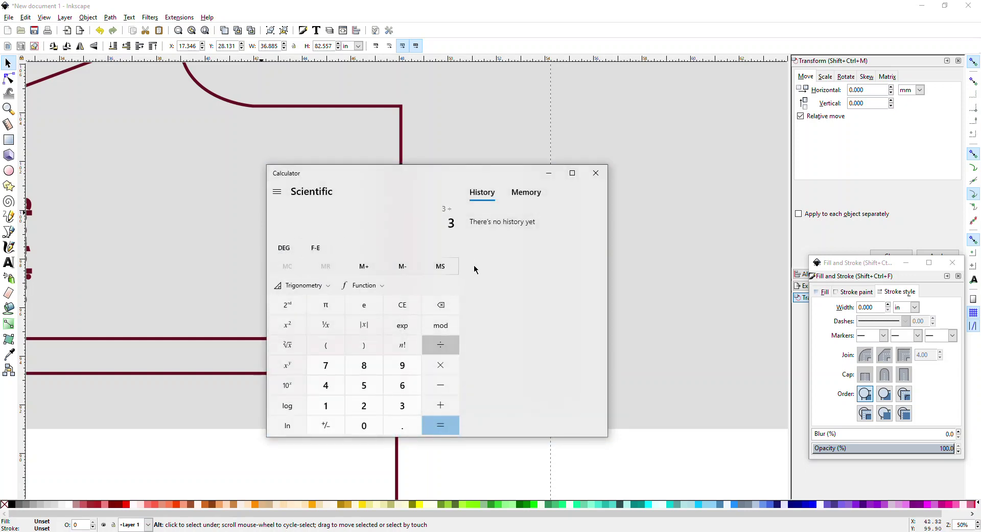
{"action": "type", "text": "/8=*2="}
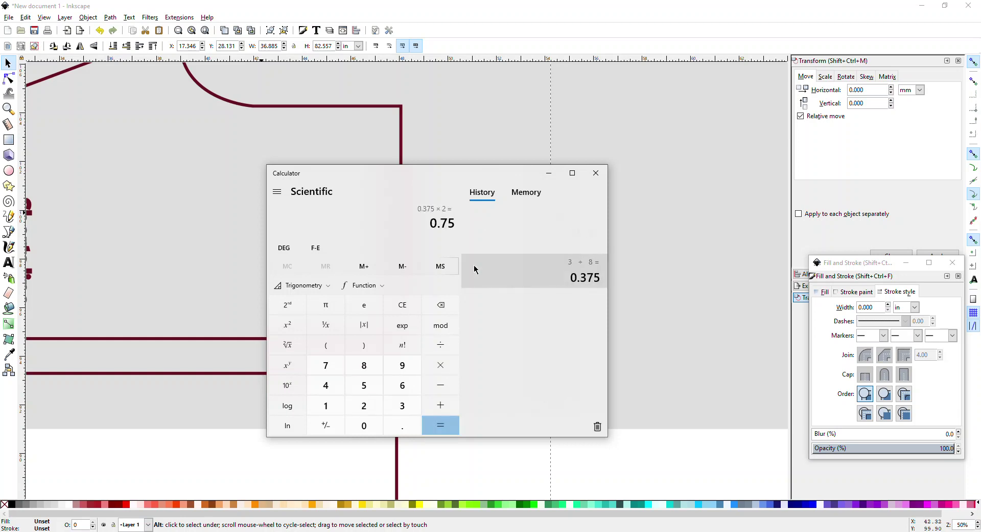
{"action": "left_click", "coordinate": [411, 304]}
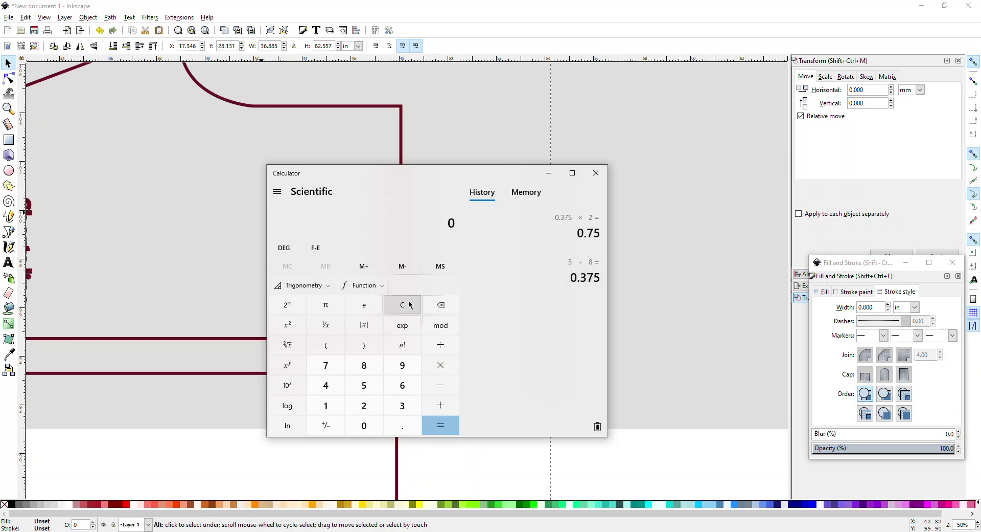
{"action": "type", "text": "9.5 - 0."}
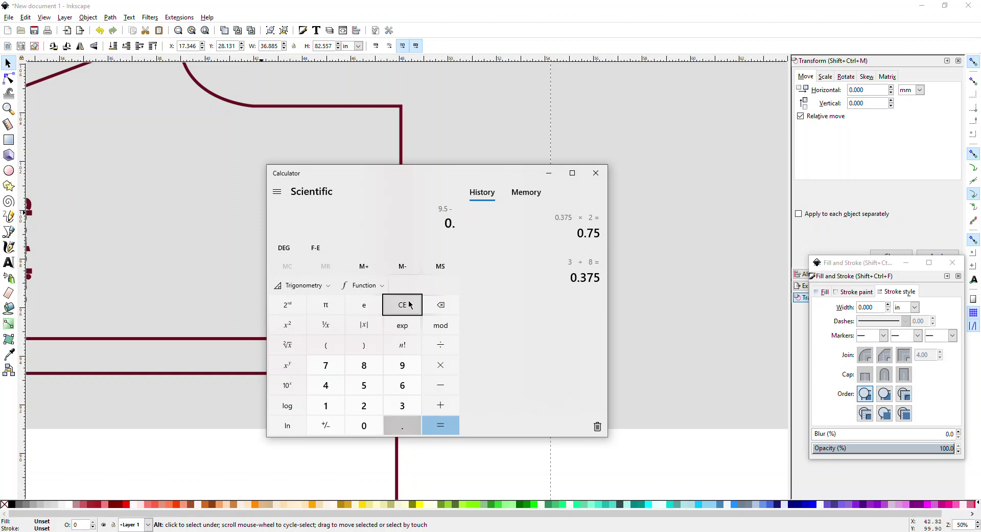
{"action": "type", "text": "75 ="}
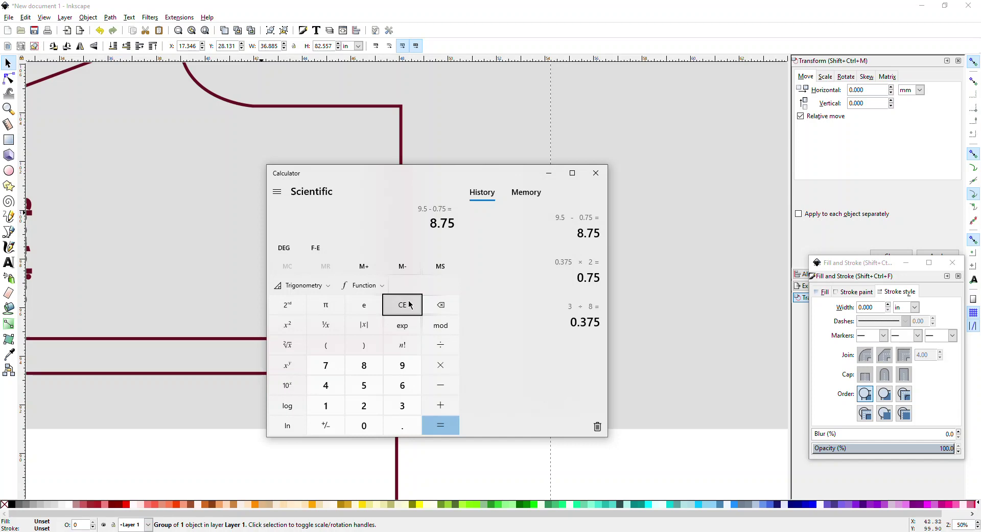
Double 8.75 to 17.5, then add (9.4 − 0.75) for a 26.15 total
{"action": "key", "text": "asterisk"}
{"action": "key", "text": "2"}
{"action": "key", "text": "Return"}
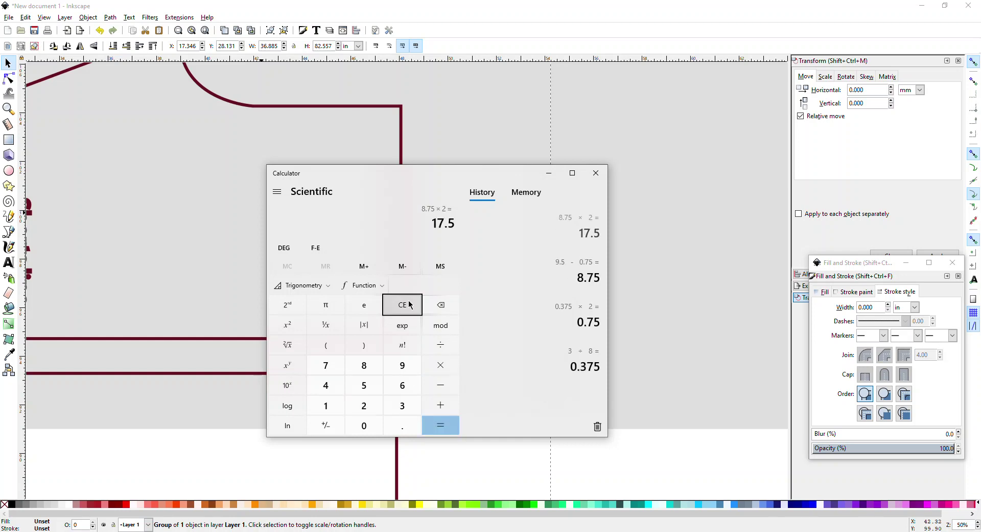
{"action": "key", "text": "plus"}
{"action": "key", "text": "parenleft"}
{"action": "key", "text": "9"}
{"action": "key", "text": "period"}
{"action": "key", "text": "4"}
{"action": "key", "text": "minus"}
{"action": "key", "text": "0"}
{"action": "key", "text": "period"}
{"action": "key", "text": "7"}
{"action": "key", "text": "5"}
{"action": "key", "text": "parenright"}
{"action": "key", "text": "Return"}
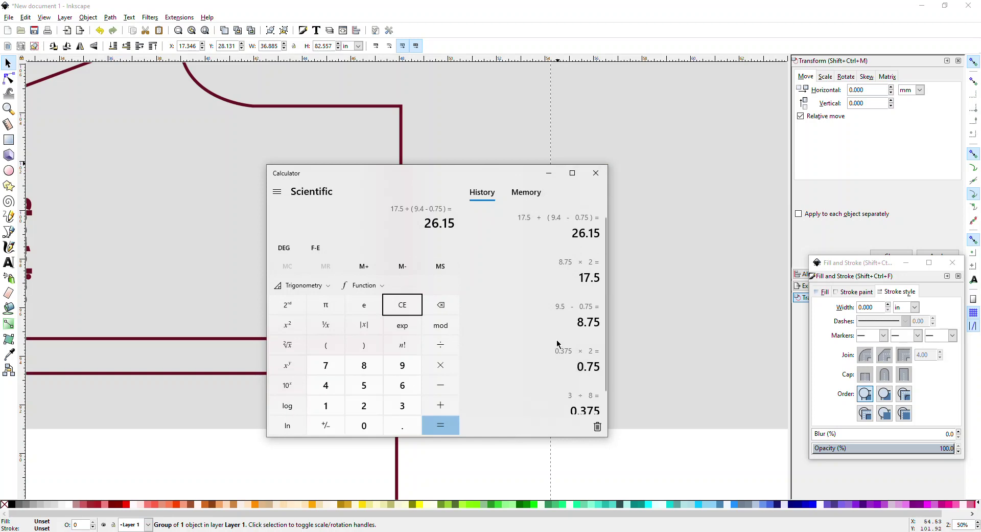
Review the calculation history and close Calculator
{"action": "scroll", "coordinate": [573, 304], "scroll_direction": "down", "scroll_amount": 1}
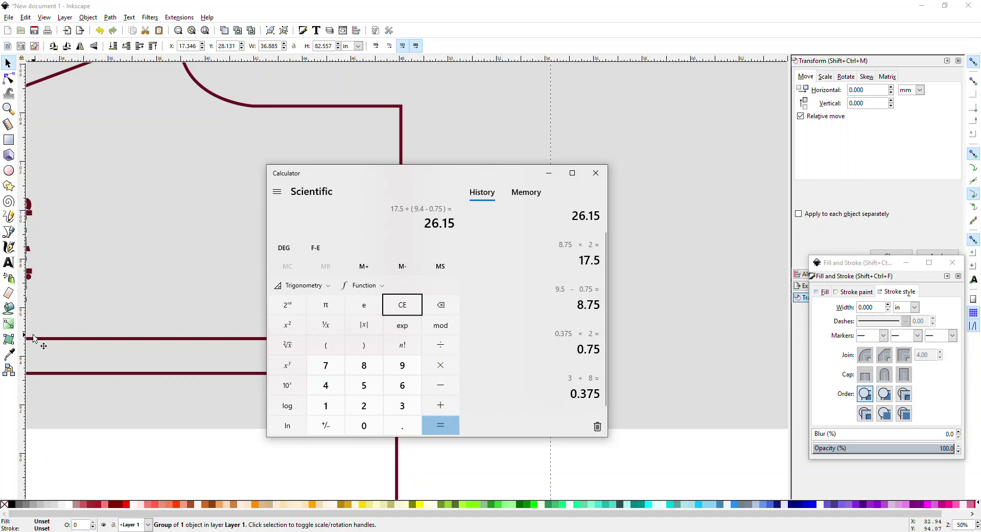
{"action": "scroll", "coordinate": [616, 399], "scroll_direction": "down", "scroll_amount": 3}
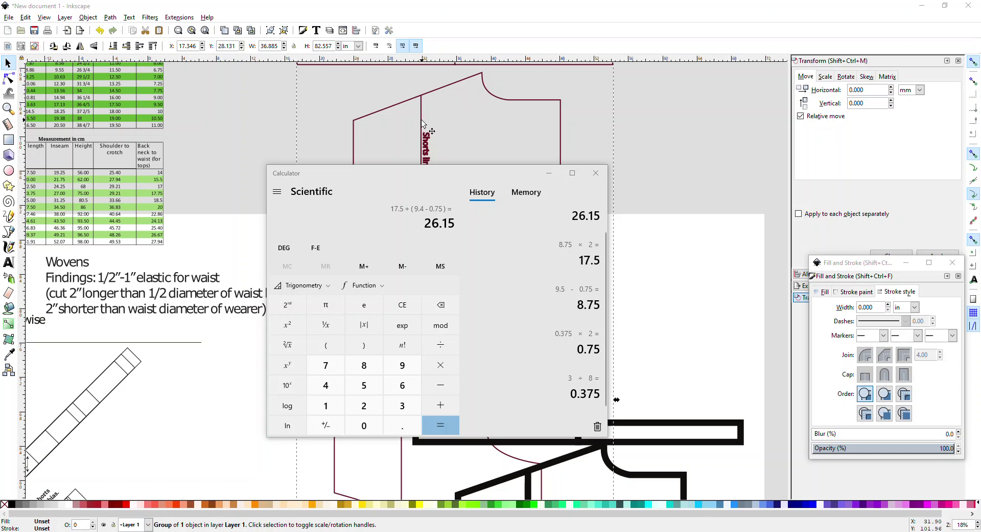
{"action": "left_click", "coordinate": [549, 173]}
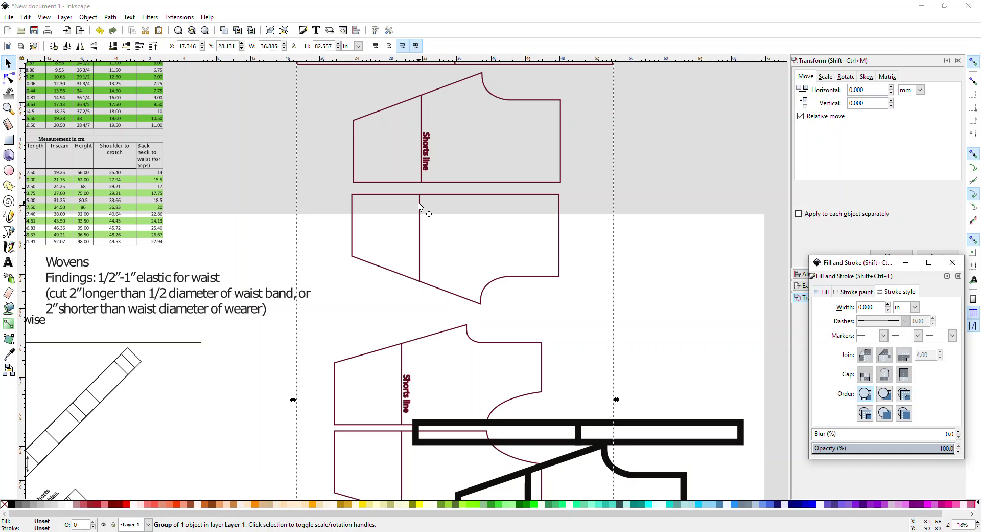
Scroll the canvas to view the whole shorts pattern layout and its measurement table
{"action": "scroll", "coordinate": [419, 206], "scroll_direction": "down", "scroll_amount": 10}
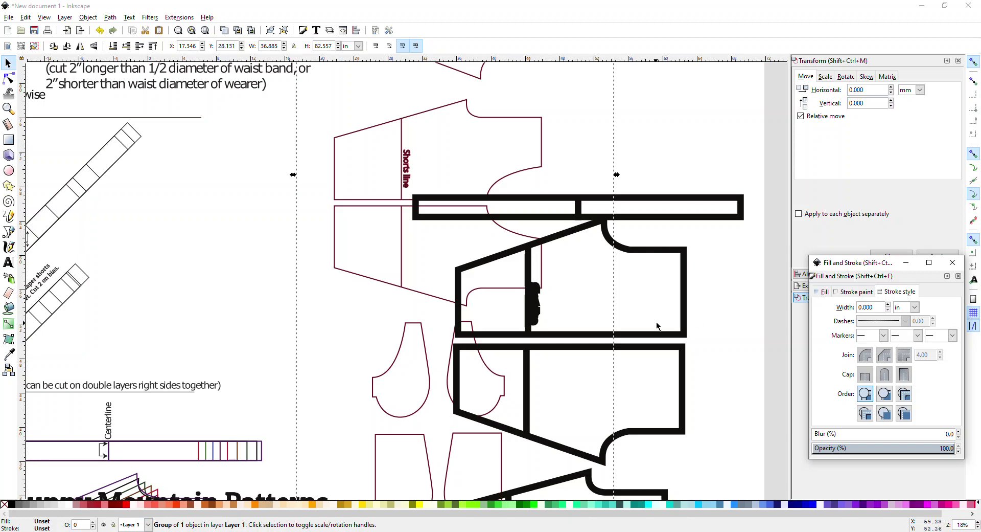
{"action": "scroll", "coordinate": [427, 321], "scroll_direction": "up", "scroll_amount": 5}
{"action": "scroll", "coordinate": [427, 321], "scroll_direction": "up", "scroll_amount": 4}
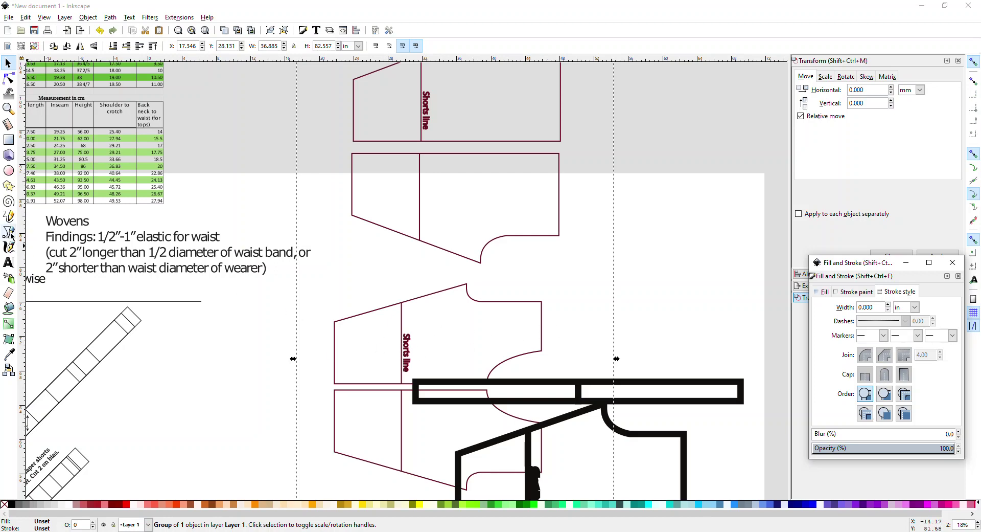
Measure horizontally across the shorts piece through the Shorts line label: 24.11 in
{"action": "left_click", "coordinate": [8, 124]}
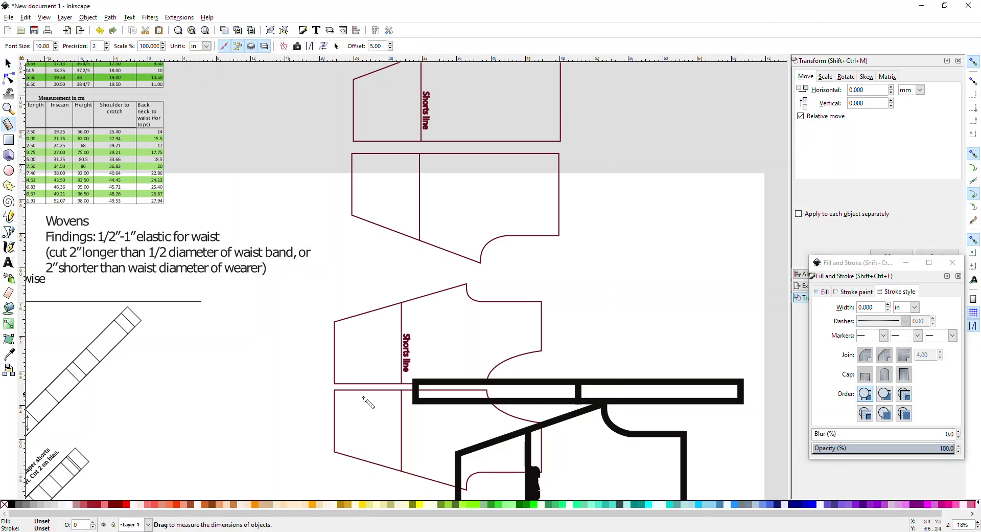
{"action": "scroll", "coordinate": [473, 399], "scroll_direction": "up", "scroll_amount": 2}
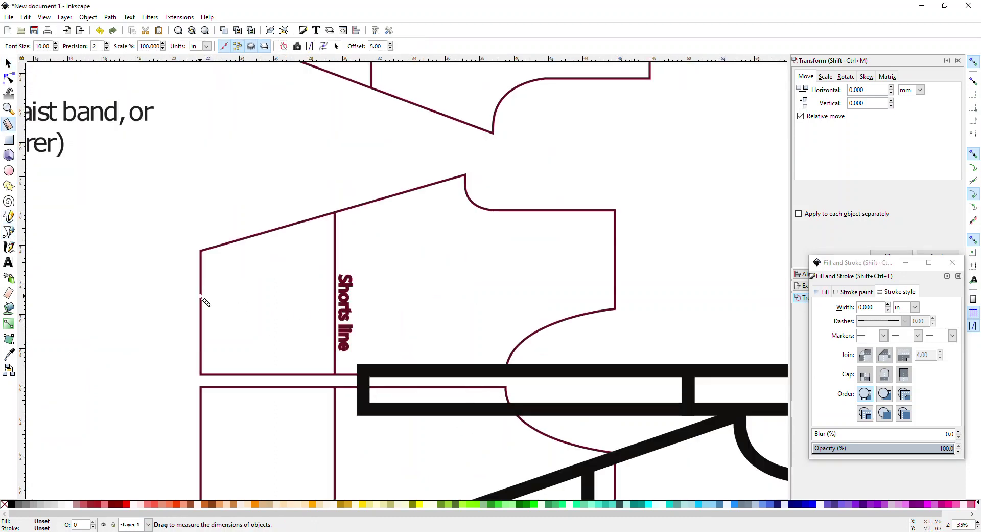
{"action": "mouse_move", "coordinate": [201, 296]}
{"action": "left_mouse_down"}
{"action": "mouse_move", "coordinate": [432, 310]}
{"action": "mouse_move", "coordinate": [615, 294]}
{"action": "left_mouse_up"}
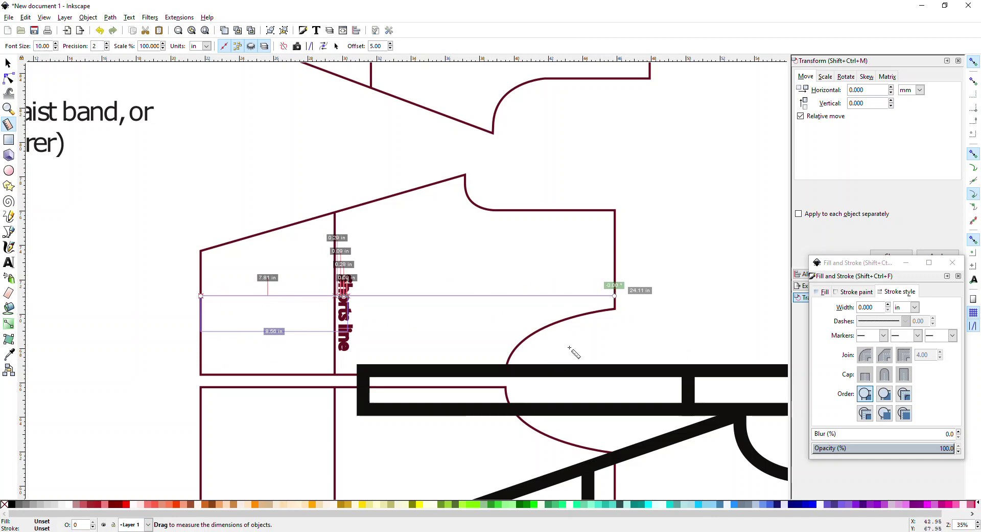